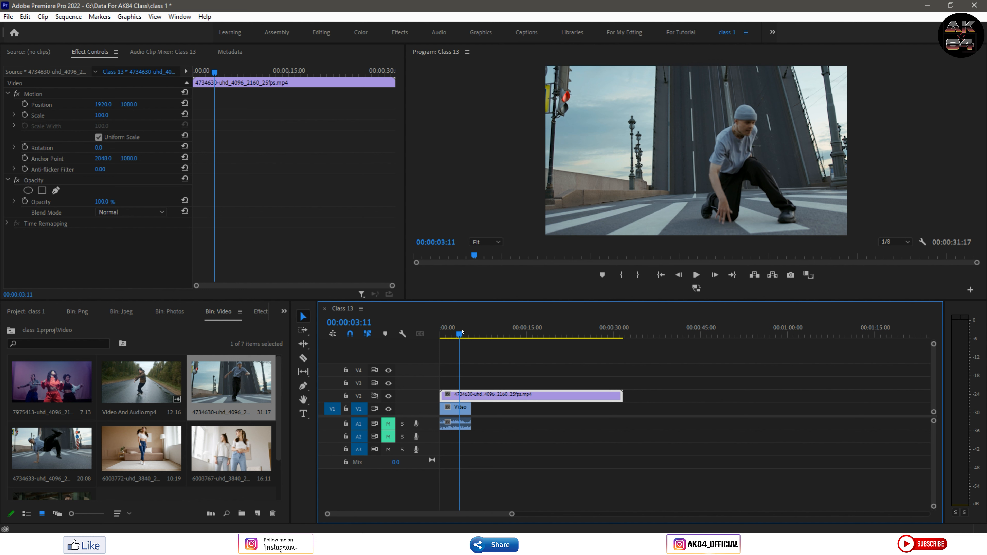
- Set the opacity of the dancer clip on V2 to 50% at the start of the sequence
{"action": "left_click_drag", "start_coordinate": [459, 334], "coordinate": [440, 335]}
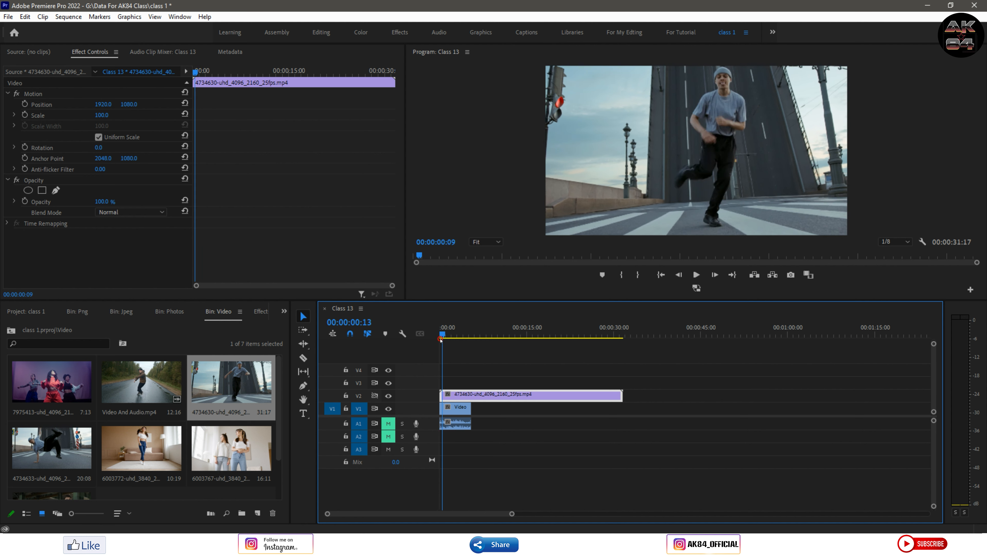
{"action": "left_click", "coordinate": [103, 201]}
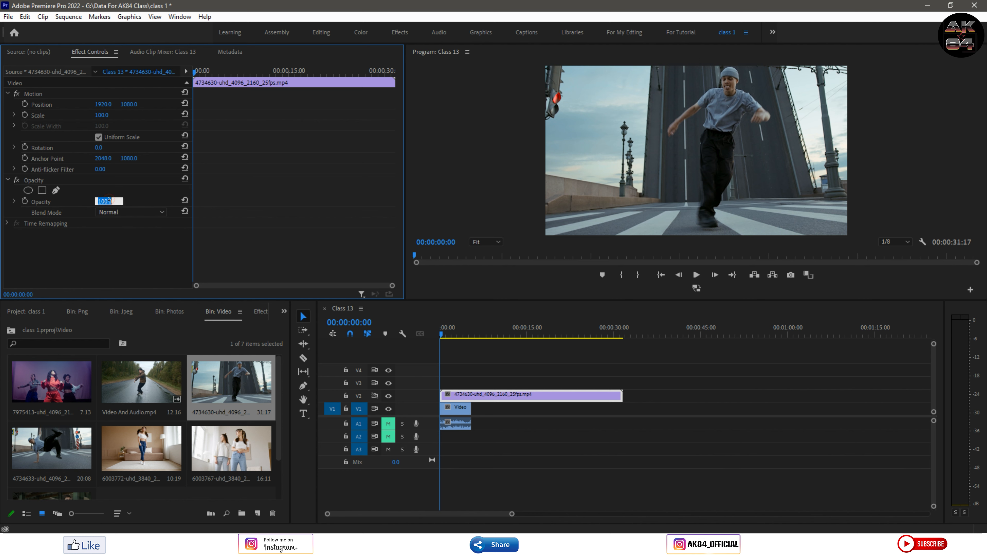
{"action": "type", "text": "50"}
{"action": "key", "text": "Return"}
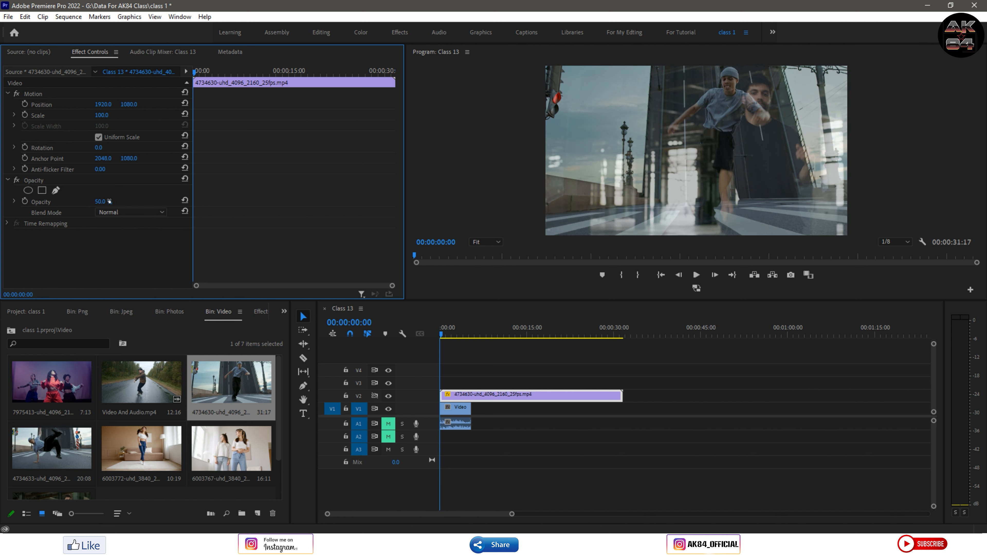
- Keyframe the V2 clip's opacity from 0% at 00:00:00:04 to 100% at 00:00:02:16 as a fade-in
{"action": "mouse_move", "coordinate": [443, 334]}
{"action": "left_mouse_down"}
{"action": "mouse_move", "coordinate": [465, 335]}
{"action": "mouse_move", "coordinate": [441, 346]}
{"action": "left_mouse_up"}
{"action": "left_click_drag", "start_coordinate": [109, 200], "coordinate": [83, 199]}
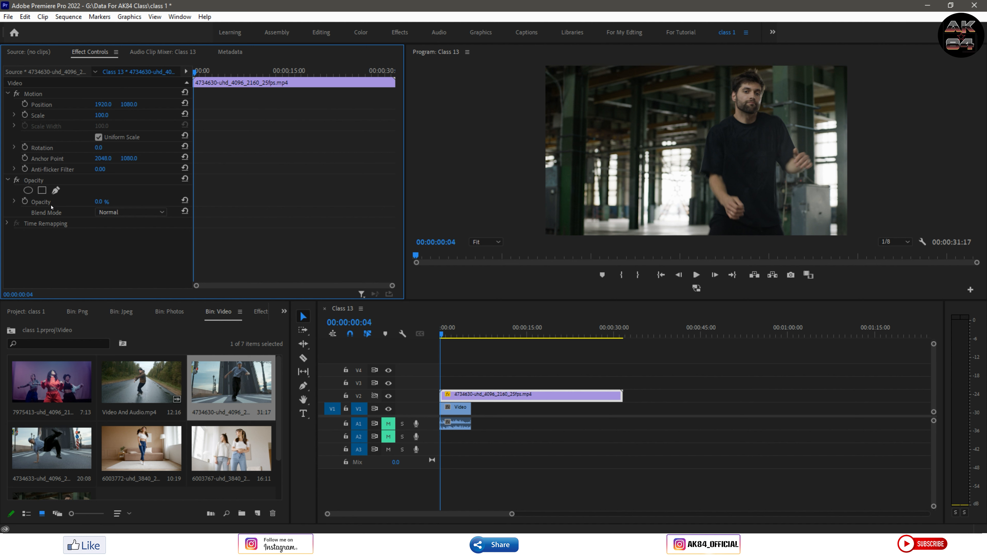
{"action": "left_click", "coordinate": [25, 202]}
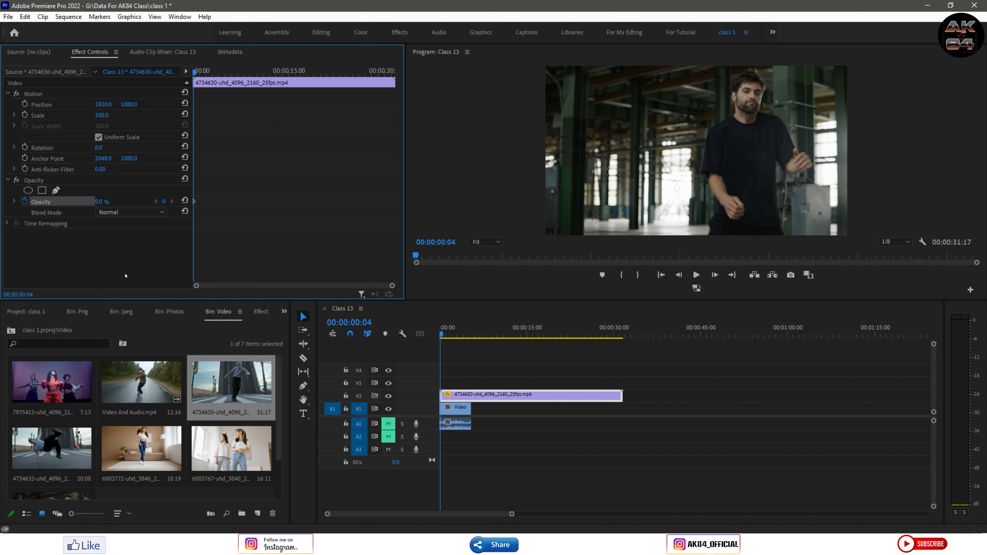
{"action": "left_click_drag", "start_coordinate": [194, 73], "coordinate": [210, 78]}
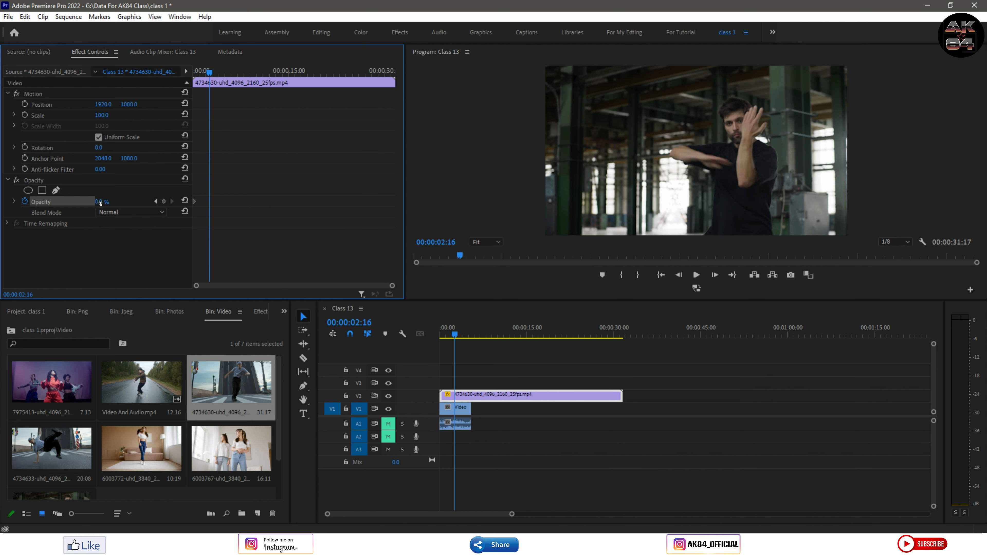
{"action": "left_click", "coordinate": [185, 201]}
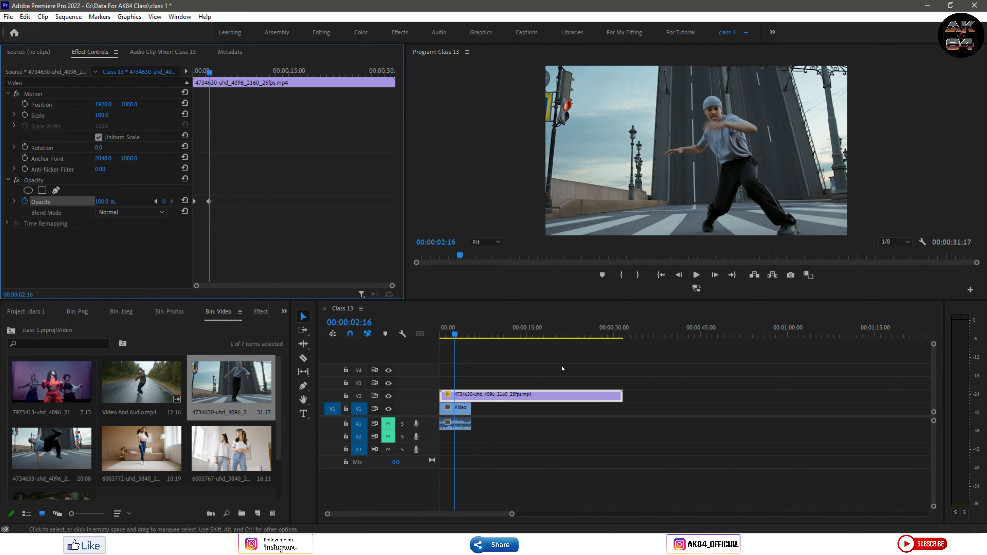
- Play the sequence from its start to preview the opacity fade, and return to the beginning
{"action": "left_click", "coordinate": [469, 357]}
{"action": "key", "text": "Home"}
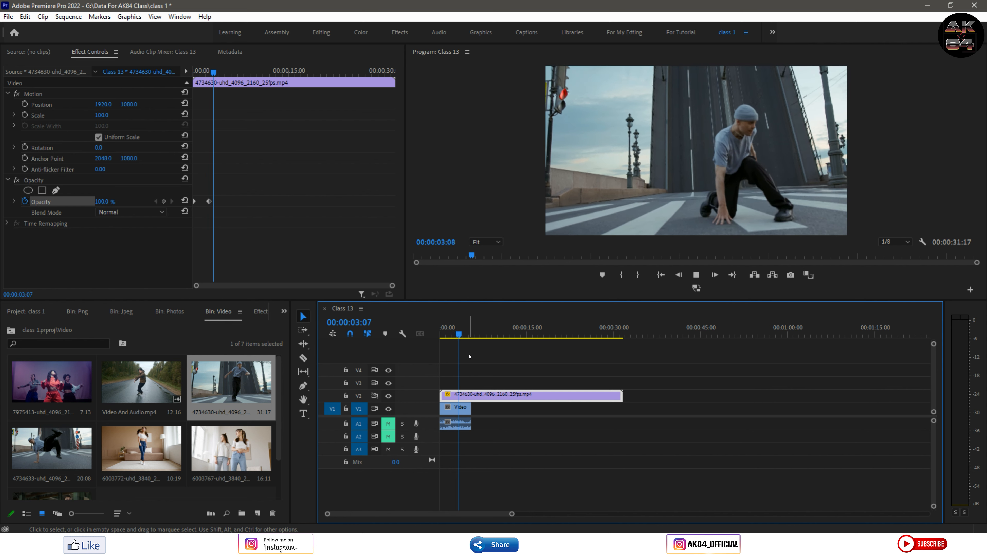
{"action": "key", "text": "Home"}
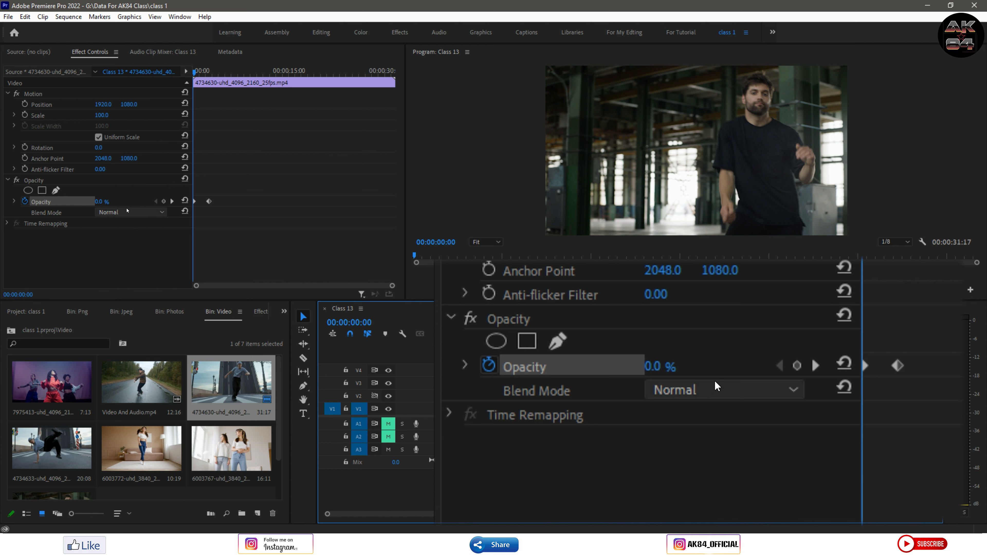
- Change the V2 clip's blend mode to Dissolve
{"action": "left_click", "coordinate": [135, 213]}
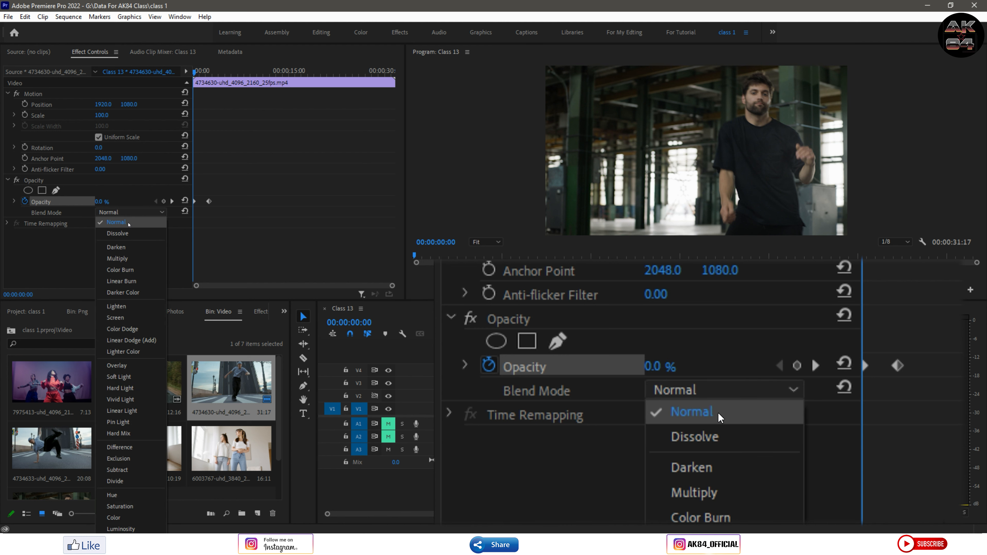
{"action": "left_click", "coordinate": [131, 223]}
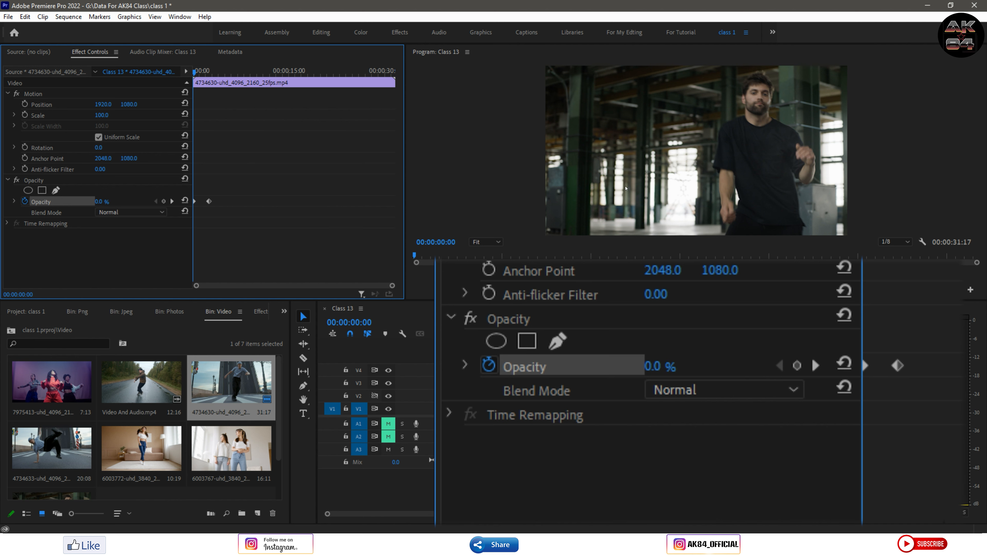
{"action": "left_click", "coordinate": [828, 434]}
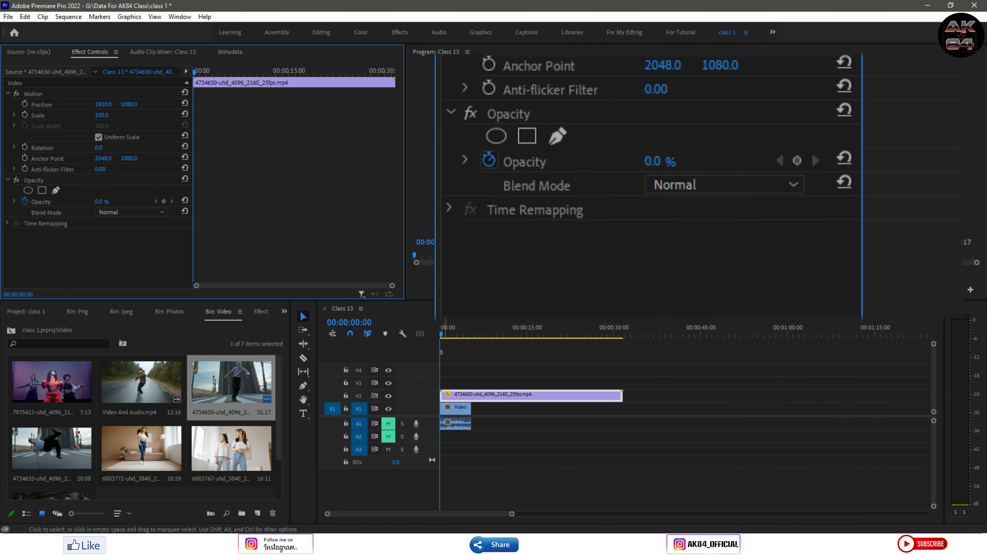
{"action": "left_click_drag", "start_coordinate": [441, 334], "coordinate": [447, 334]}
{"action": "left_click", "coordinate": [144, 215]}
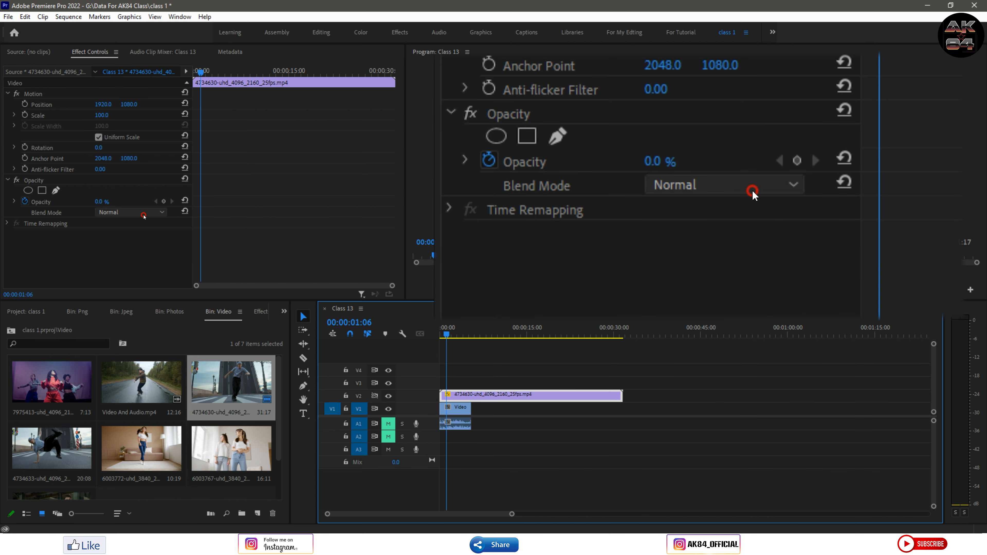
{"action": "left_click", "coordinate": [138, 234]}
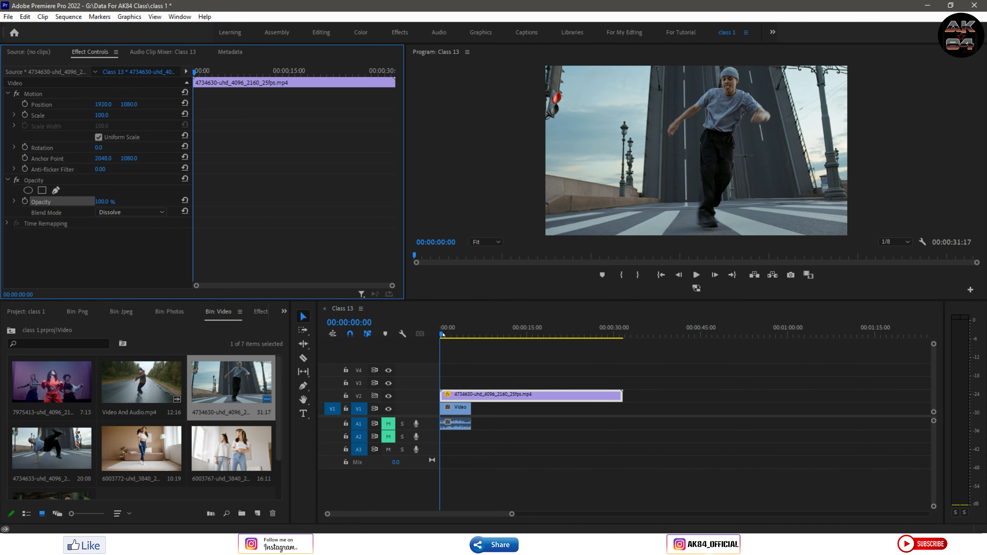
- Lower the V2 clip's opacity to 88% at 00:00:02:21 and inspect the Dissolve grain on the dancer's face at 200% magnification
{"action": "left_click_drag", "start_coordinate": [441, 335], "coordinate": [456, 338]}
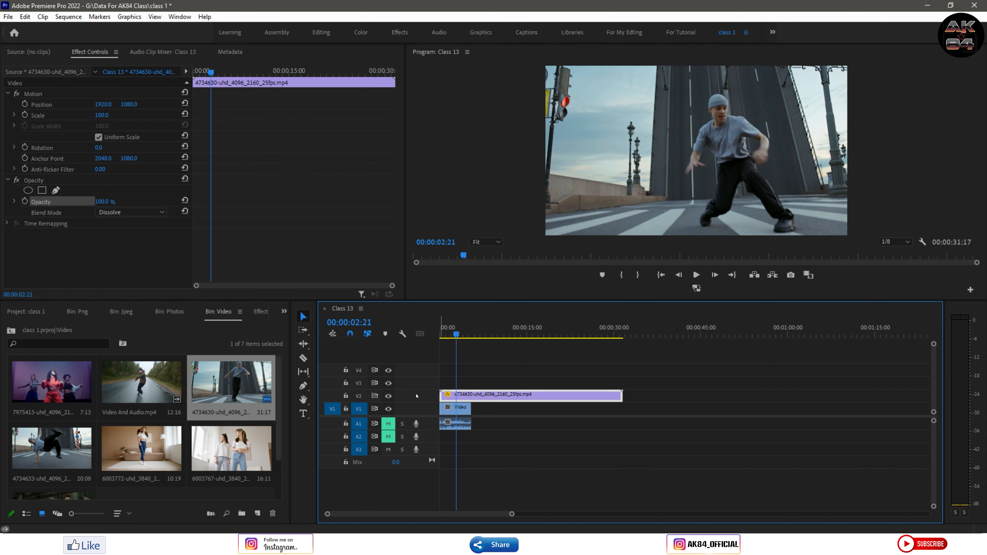
{"action": "left_click", "coordinate": [103, 201]}
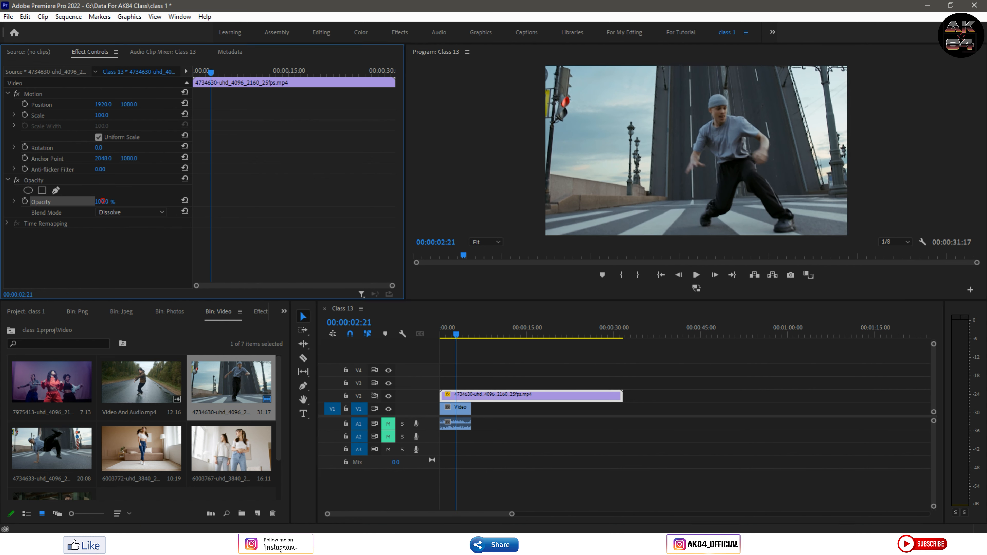
{"action": "left_click_drag", "start_coordinate": [91, 205], "coordinate": [84, 209]}
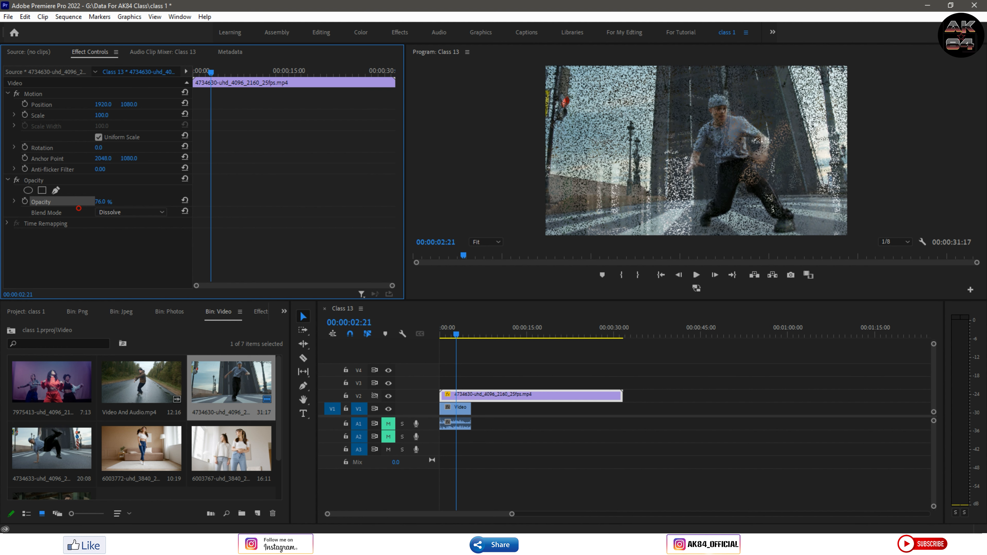
{"action": "left_click", "coordinate": [491, 242]}
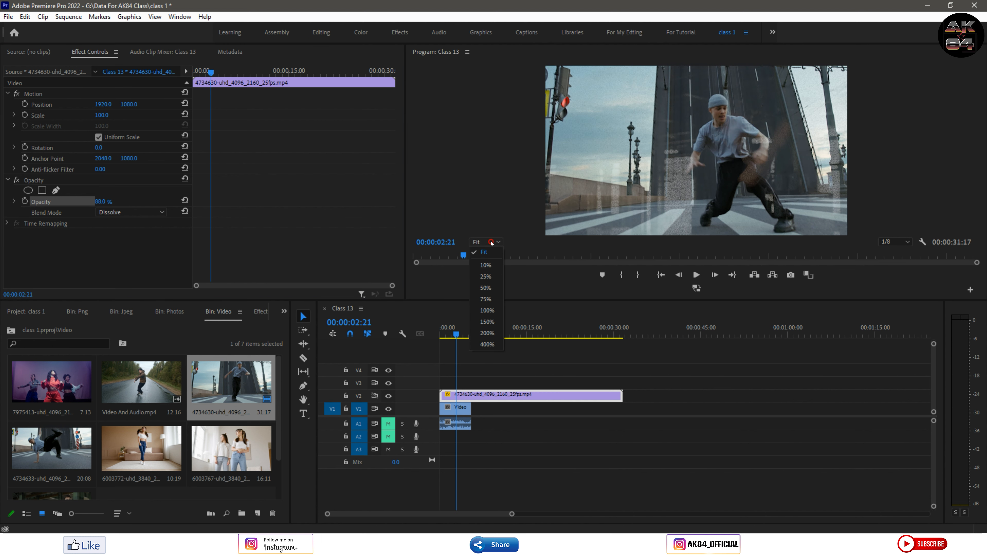
{"action": "left_click", "coordinate": [487, 333]}
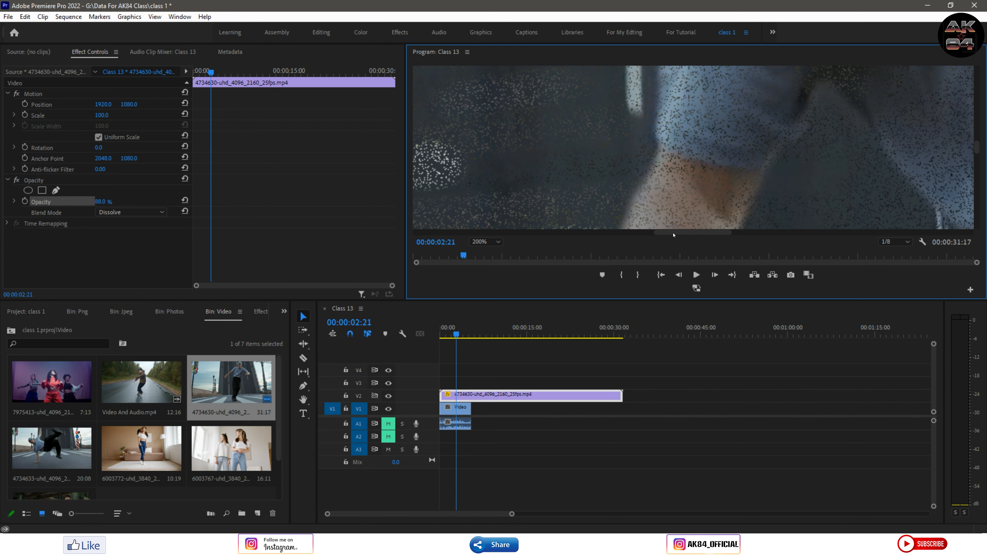
{"action": "left_click_drag", "start_coordinate": [674, 234], "coordinate": [698, 234]}
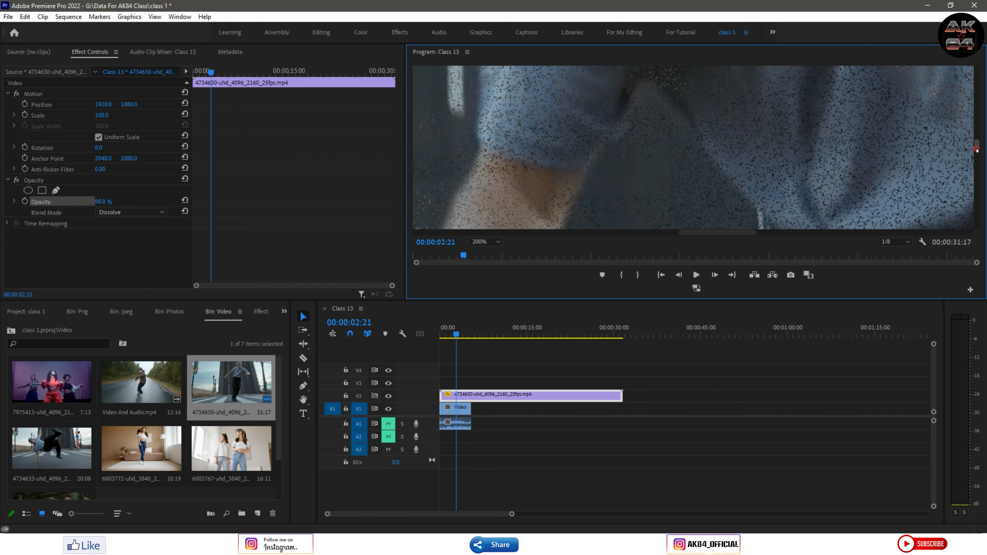
{"action": "left_click_drag", "start_coordinate": [977, 149], "coordinate": [980, 114]}
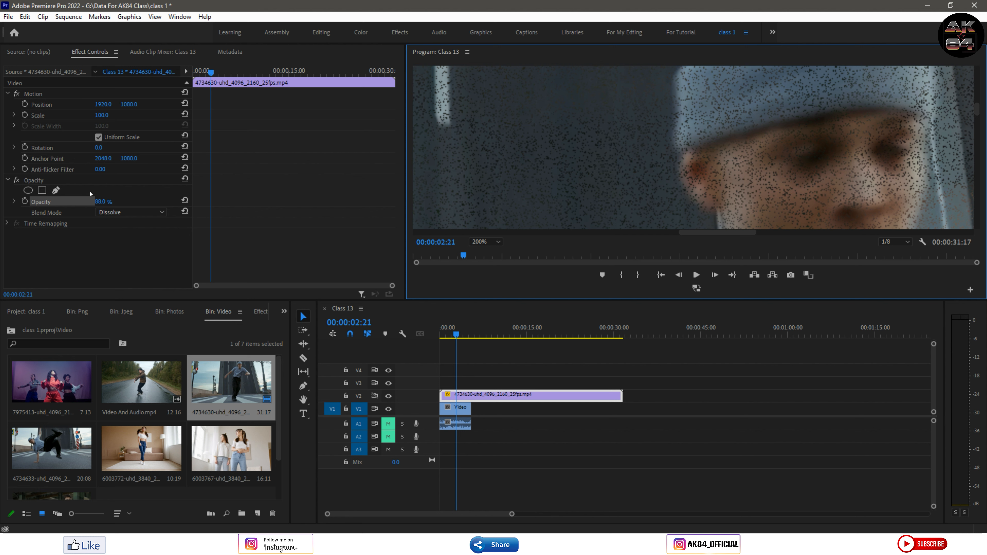
- Lower the V2 clip's opacity to 52% and inspect the Dissolve grain around the dancer's head at 100% magnification
{"action": "left_click_drag", "start_coordinate": [99, 202], "coordinate": [78, 203]}
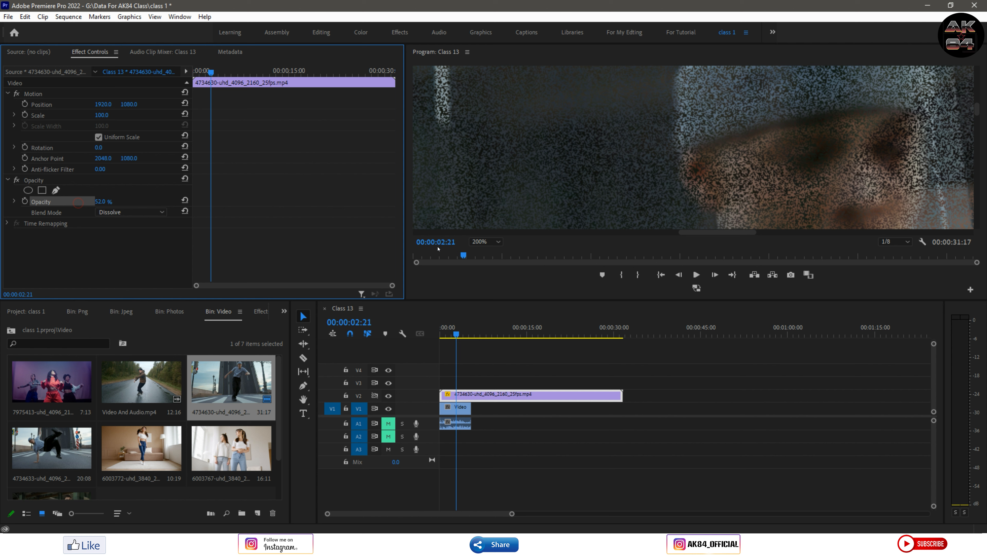
{"action": "left_click", "coordinate": [488, 241]}
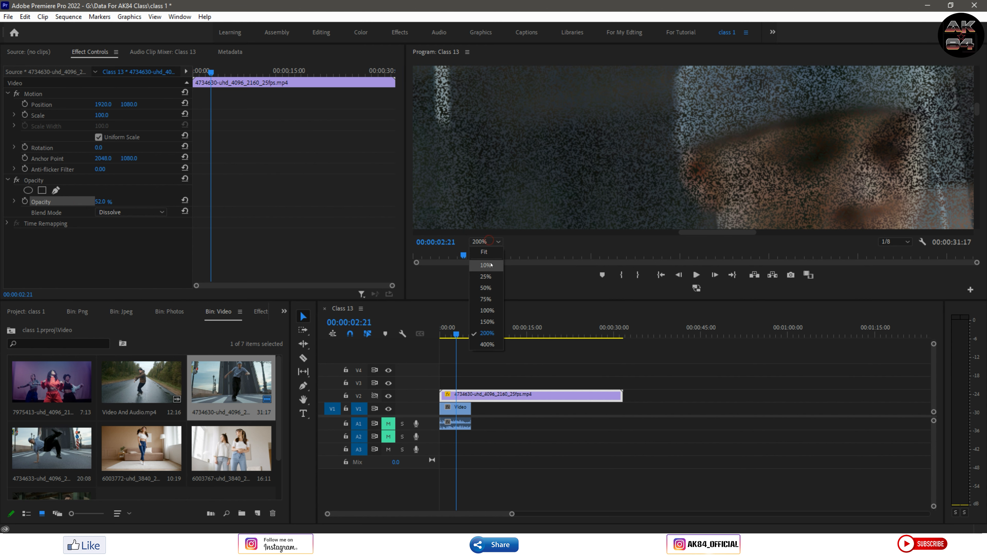
{"action": "left_click", "coordinate": [489, 311]}
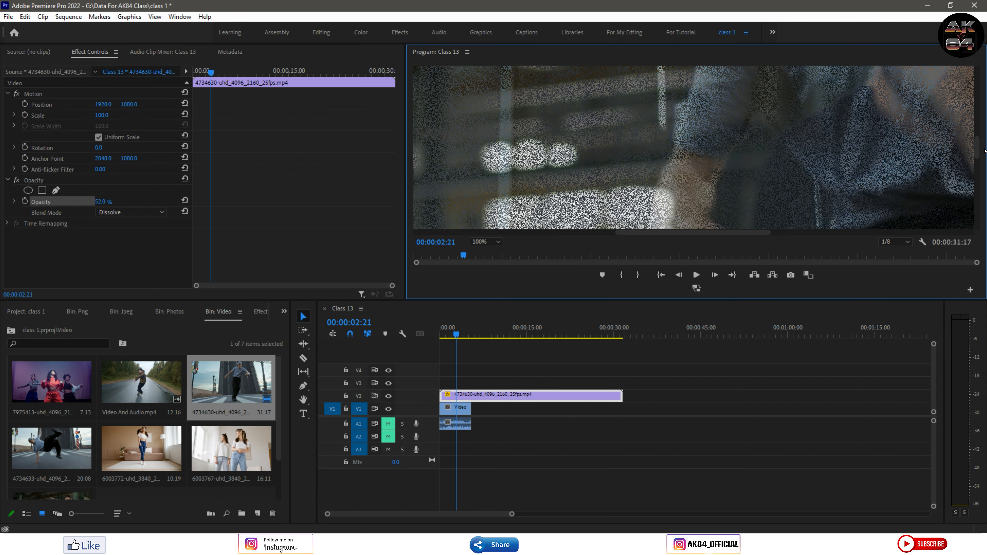
{"action": "left_click_drag", "start_coordinate": [977, 148], "coordinate": [979, 111]}
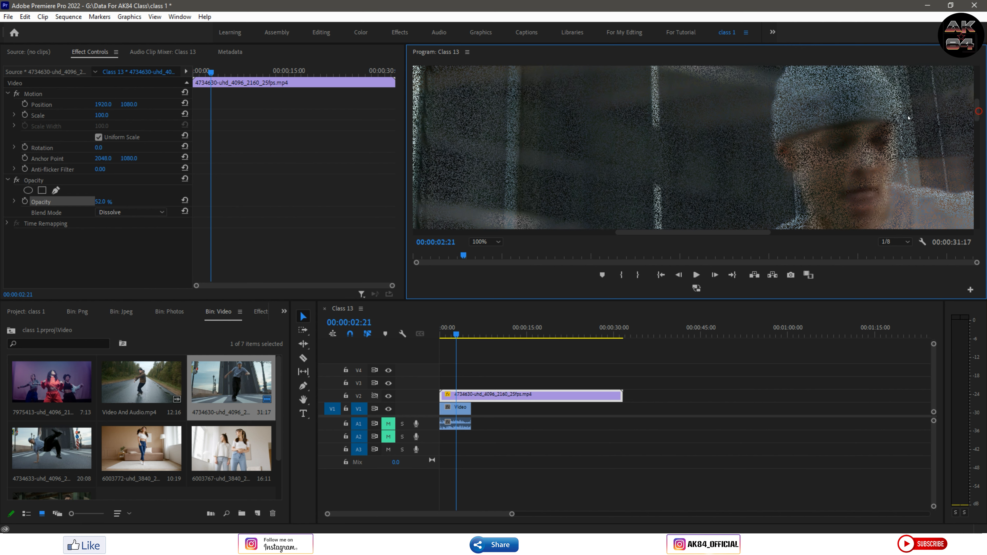
- Restore the V2 clip's opacity to 100%, set its blend mode to Darken, and fit the whole frame in the preview
{"action": "left_click_drag", "start_coordinate": [102, 199], "coordinate": [141, 203]}
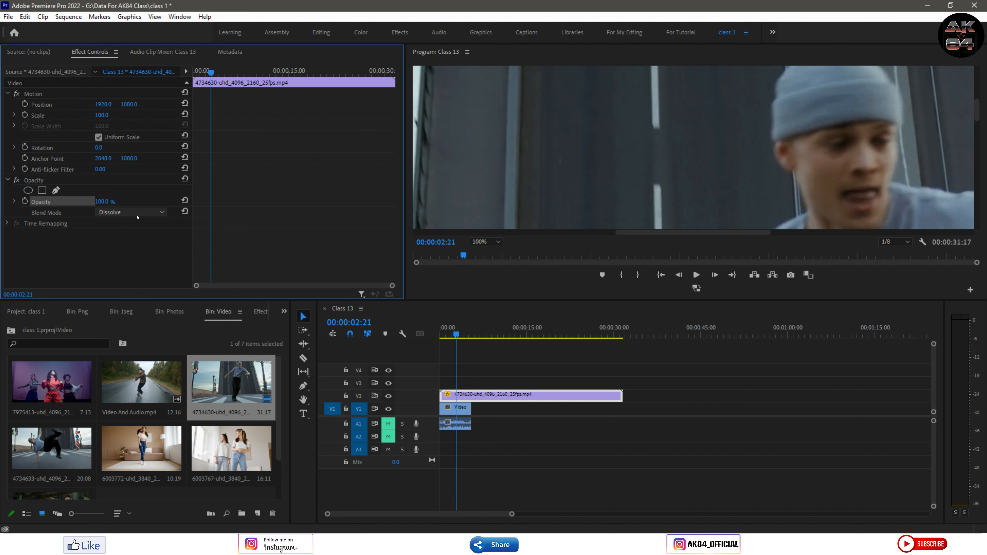
{"action": "left_click", "coordinate": [137, 214]}
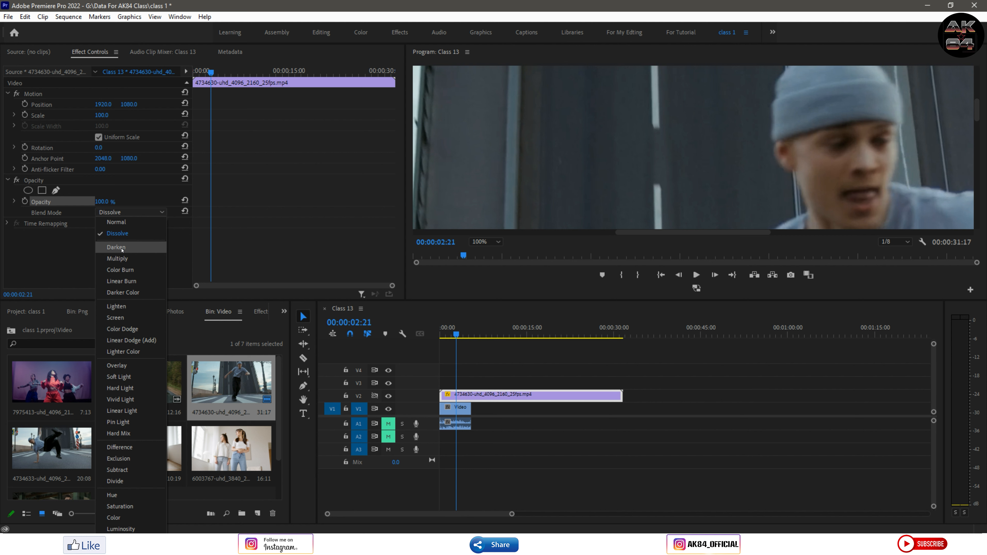
{"action": "left_click", "coordinate": [122, 250]}
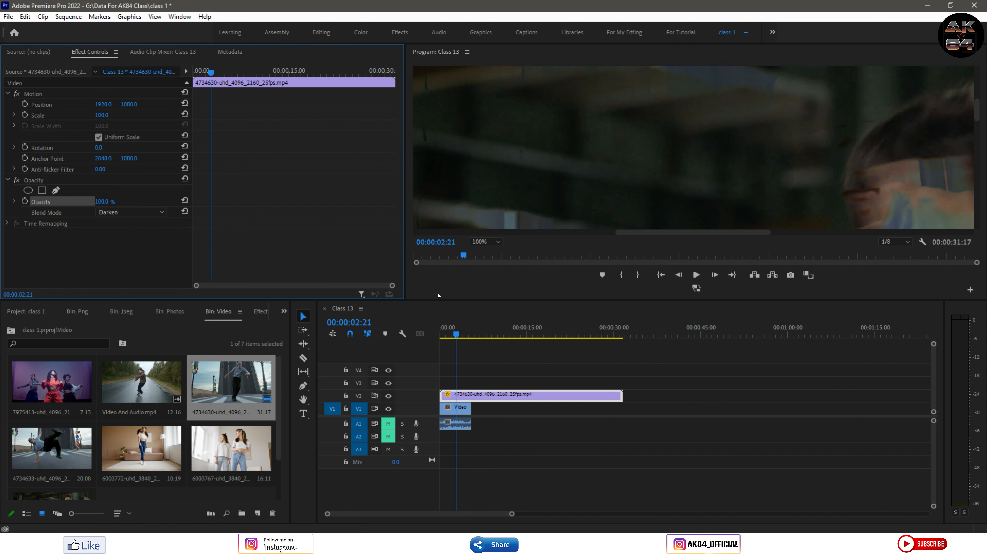
{"action": "left_click", "coordinate": [491, 241]}
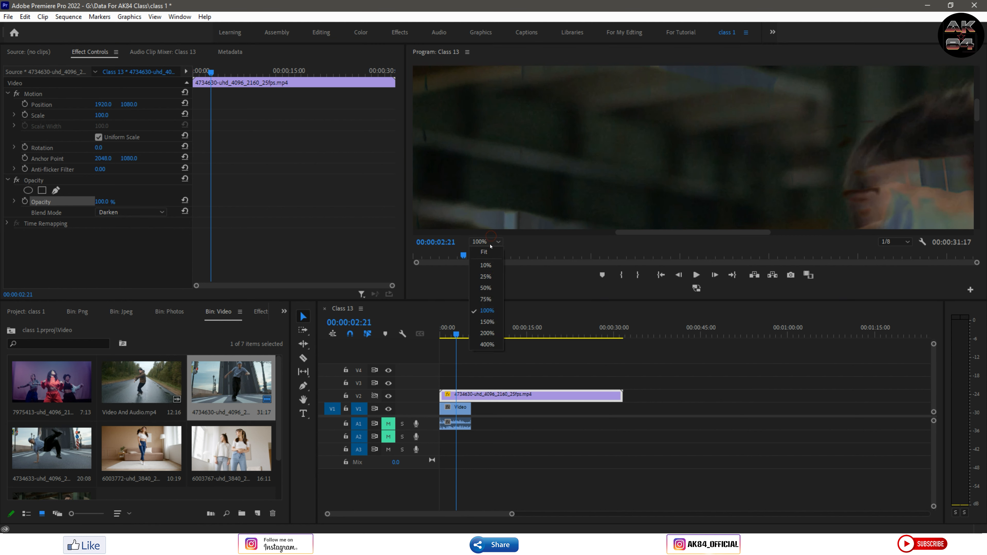
{"action": "left_click", "coordinate": [490, 253]}
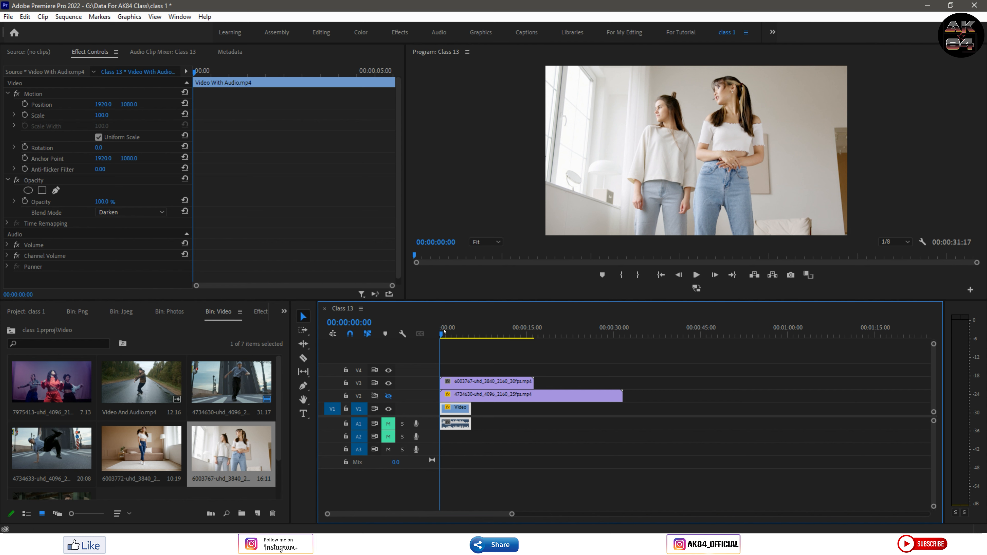
- At 00:00:00:20, turn off the V3 track's output and turn on the V2 track's output
{"action": "mouse_move", "coordinate": [441, 334]}
{"action": "left_mouse_down"}
{"action": "mouse_move", "coordinate": [469, 335]}
{"action": "mouse_move", "coordinate": [444, 335]}
{"action": "left_mouse_up"}
{"action": "left_click", "coordinate": [388, 383]}
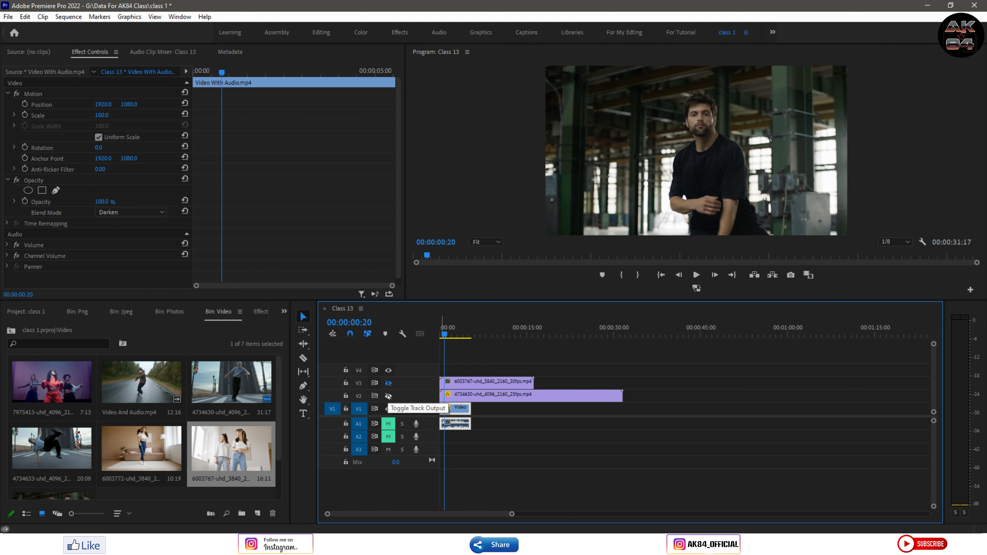
{"action": "left_click", "coordinate": [388, 396]}
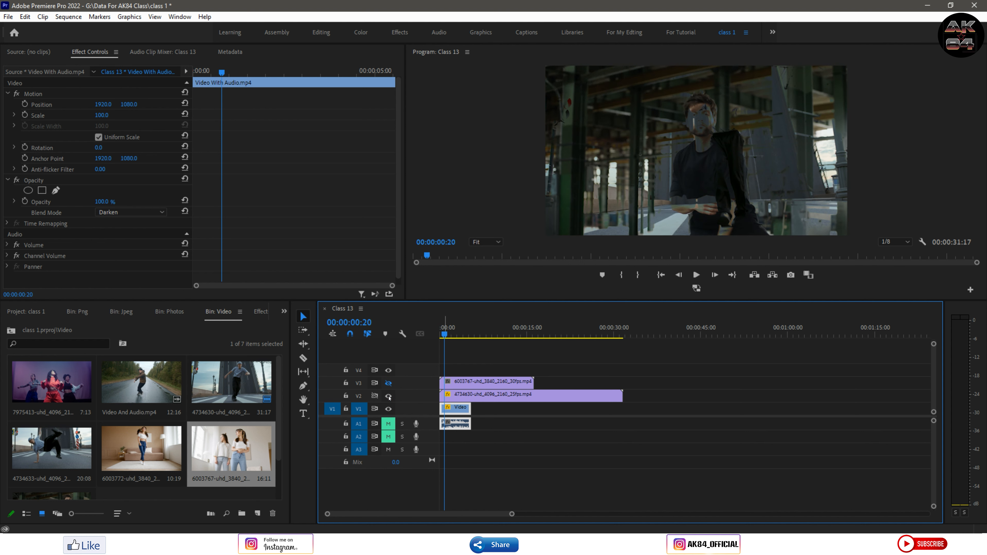
- Set the V2 clip's blend mode back to Normal and turn off the V2 track's output
{"action": "left_click", "coordinate": [466, 394]}
{"action": "left_click", "coordinate": [132, 212]}
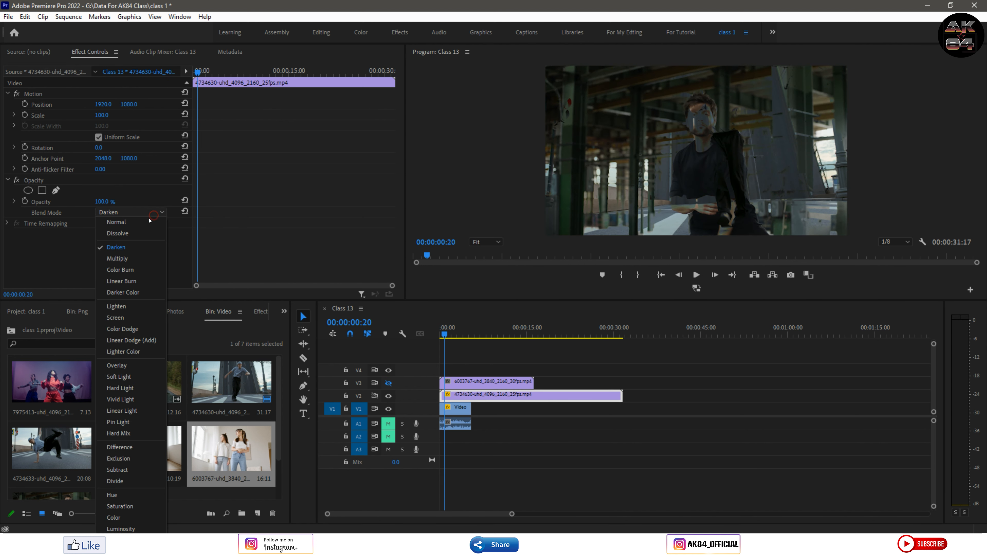
{"action": "left_click", "coordinate": [142, 226]}
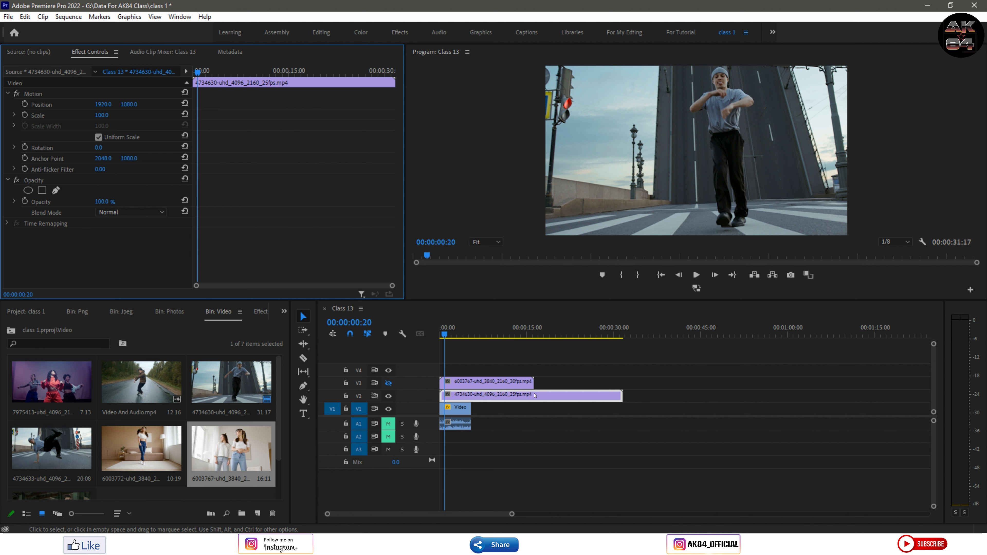
{"action": "left_click", "coordinate": [388, 396]}
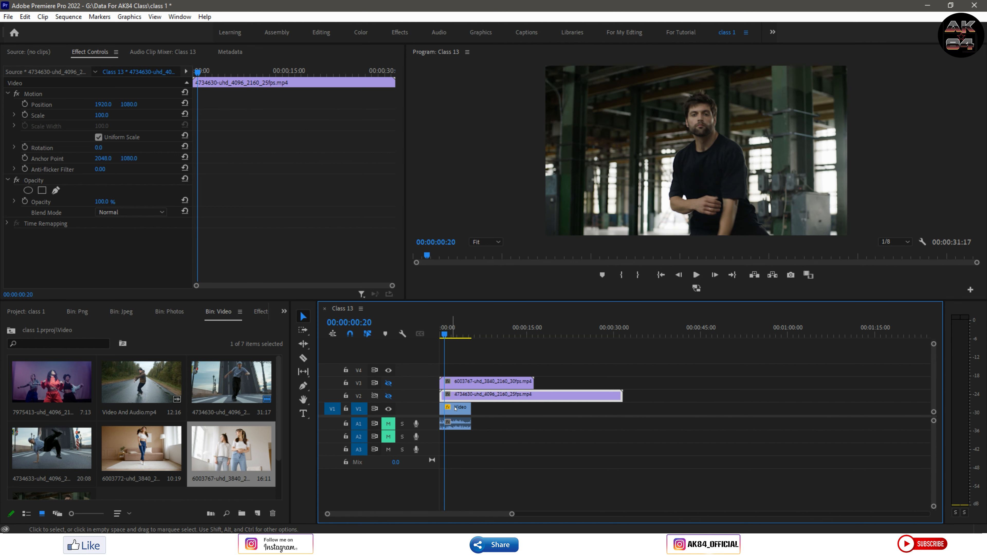
- Turn on the V3 track's output and set the V3 clip's blend mode to Darken over the V1 clip
{"action": "left_click", "coordinate": [457, 385]}
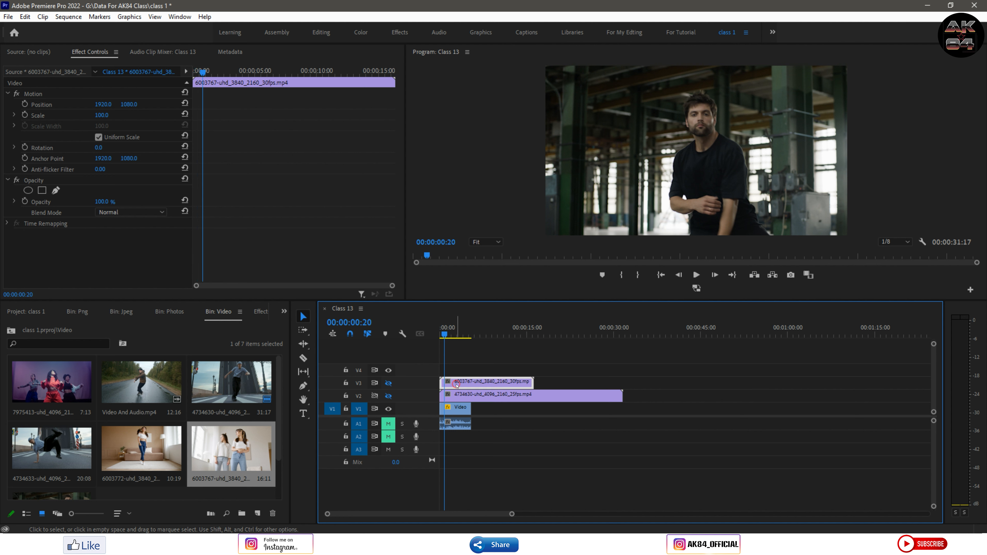
{"action": "left_click", "coordinate": [389, 383]}
{"action": "left_click", "coordinate": [151, 213]}
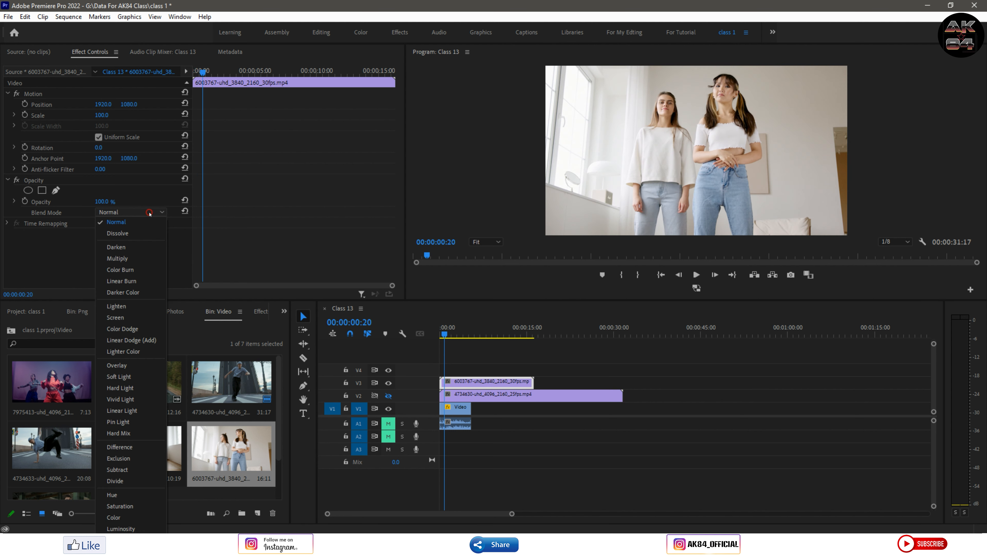
{"action": "left_click", "coordinate": [135, 251]}
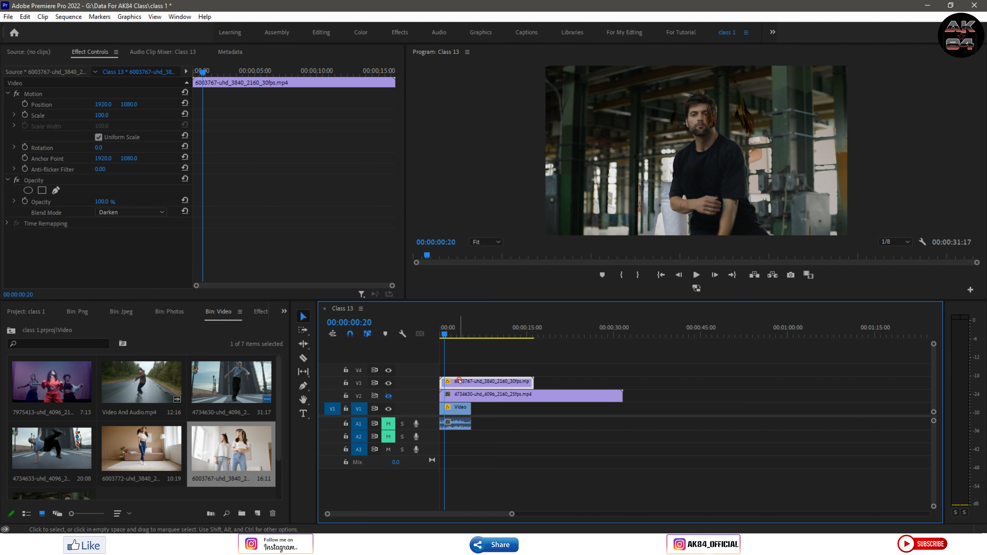
{"action": "left_click", "coordinate": [458, 409]}
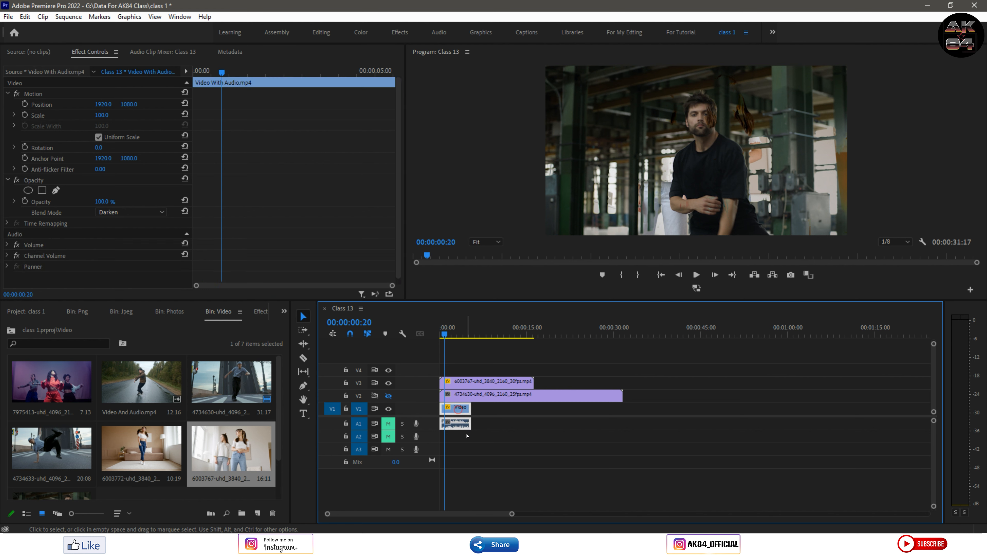
{"action": "left_click", "coordinate": [458, 384]}
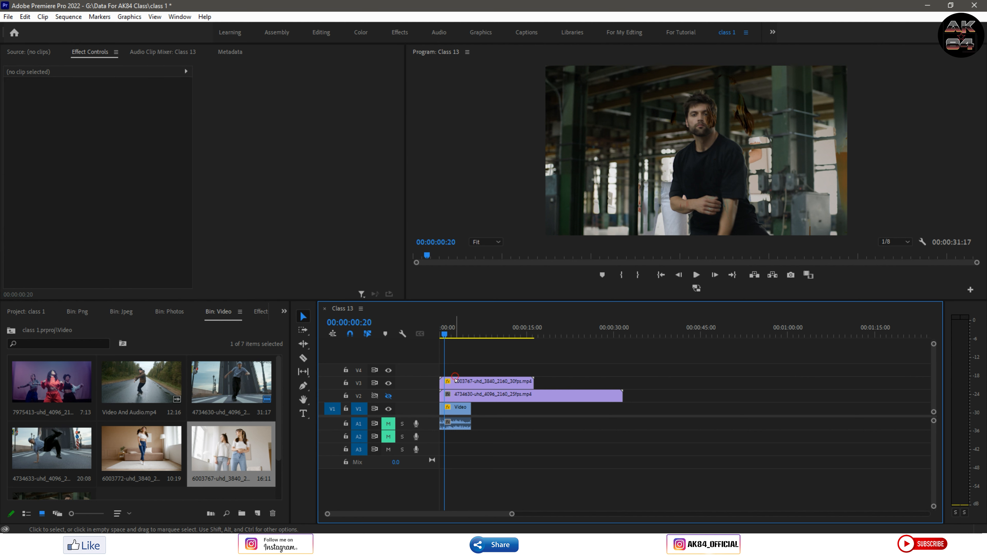
{"action": "left_click", "coordinate": [457, 409]}
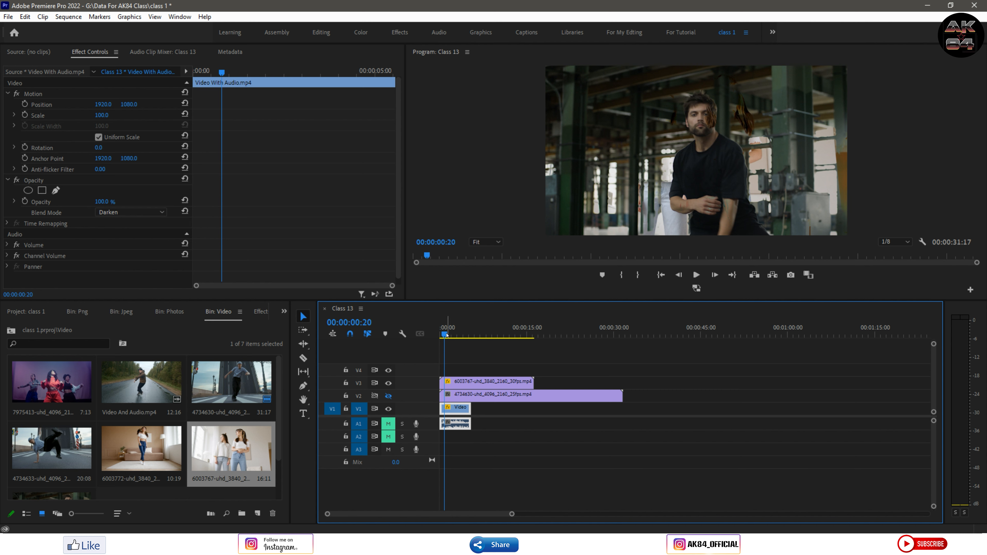
- At 00:00:03:03, move the Video With Audio clip from V1 up to V4
{"action": "left_click", "coordinate": [459, 332]}
{"action": "mouse_move", "coordinate": [460, 332]}
{"action": "left_mouse_down"}
{"action": "mouse_move", "coordinate": [469, 333]}
{"action": "mouse_move", "coordinate": [458, 334]}
{"action": "left_mouse_up"}
{"action": "left_click_drag", "start_coordinate": [455, 409], "coordinate": [455, 370]}
- Set the blend modes of the V3 and V4 clips to Normal
{"action": "left_click", "coordinate": [455, 385]}
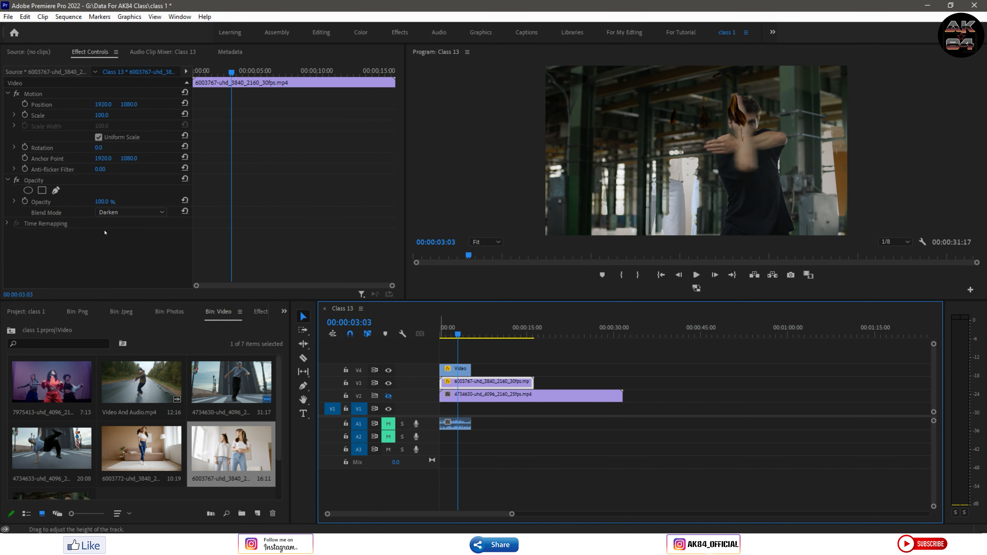
{"action": "left_click", "coordinate": [130, 212]}
{"action": "left_click", "coordinate": [132, 221]}
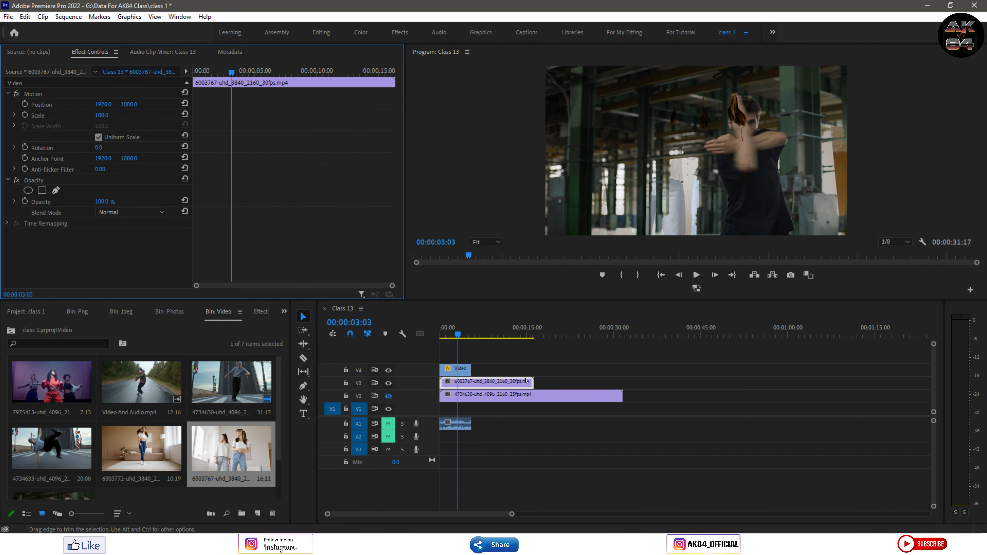
{"action": "left_click", "coordinate": [455, 372]}
{"action": "left_click", "coordinate": [130, 212]}
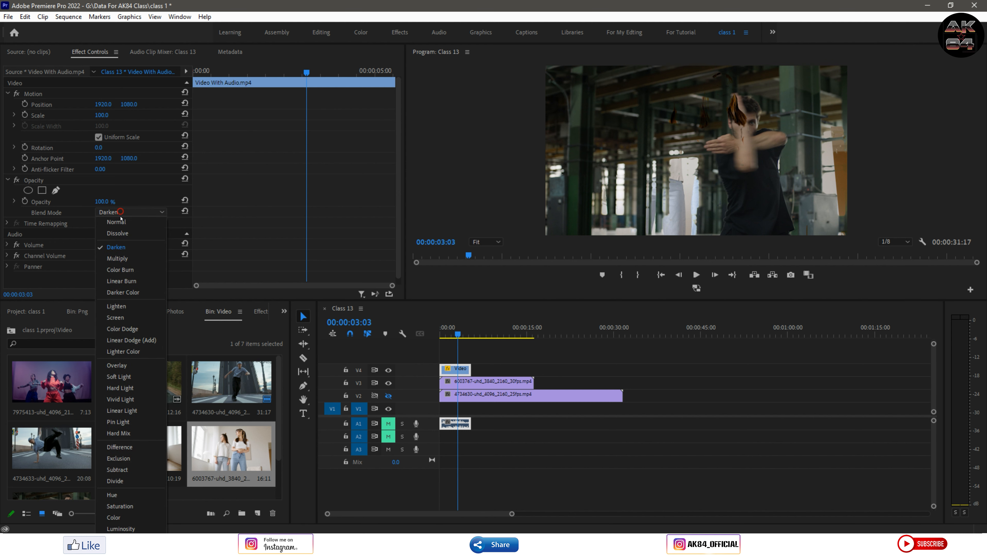
{"action": "left_click", "coordinate": [132, 221]}
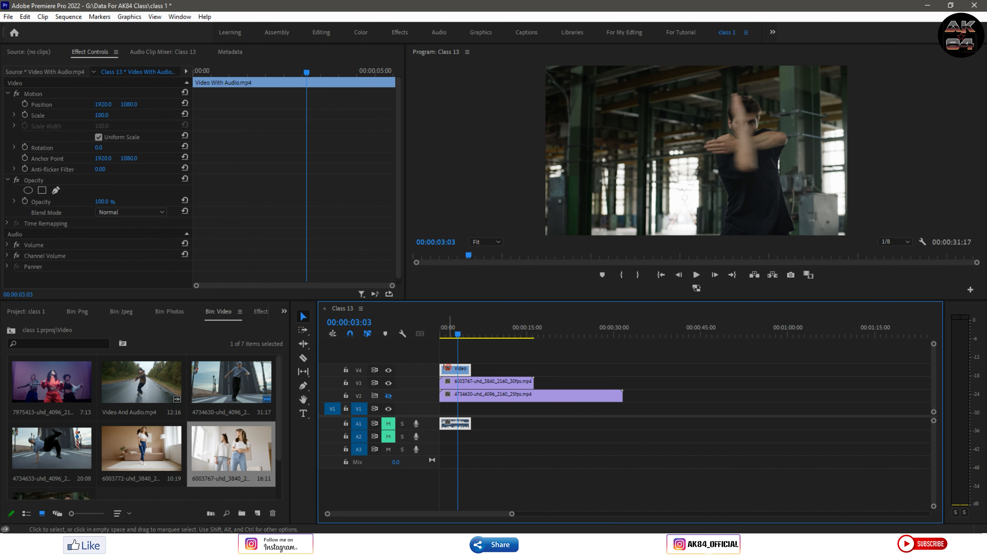
- Set the V4 clip's blend mode to Darken and scrub to 00:00:02:10 to check the blend
{"action": "left_click", "coordinate": [138, 212]}
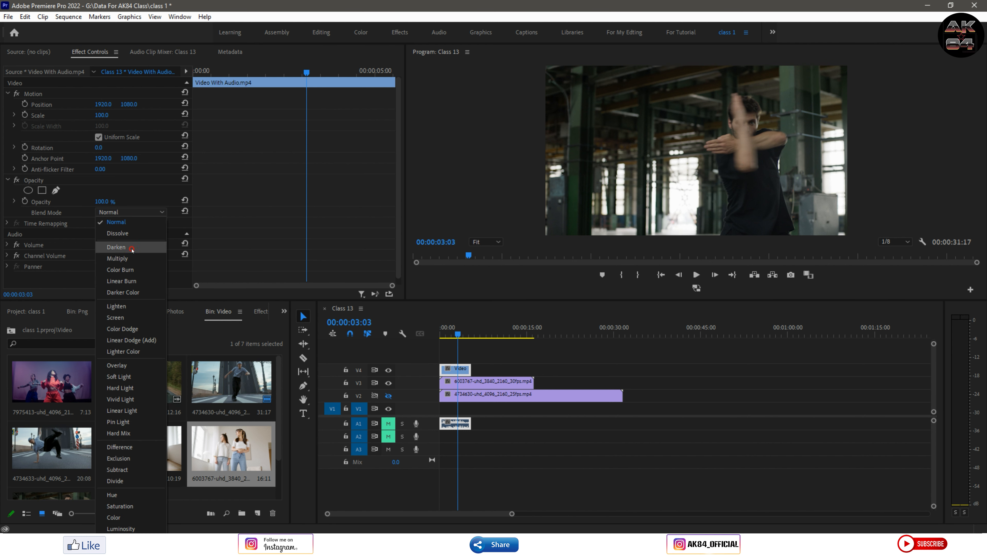
{"action": "left_click", "coordinate": [116, 247]}
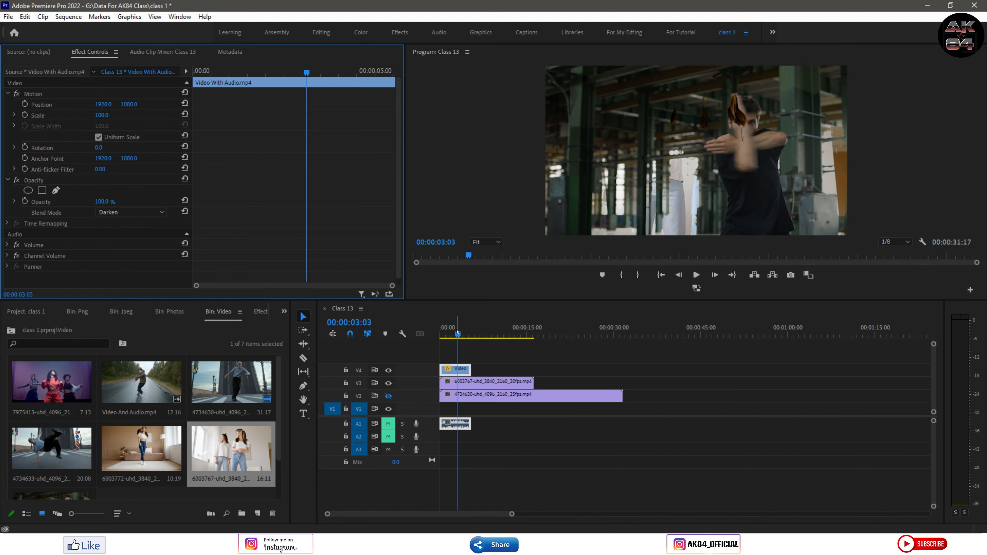
{"action": "left_click", "coordinate": [439, 334]}
{"action": "left_click_drag", "start_coordinate": [439, 335], "coordinate": [453, 337]}
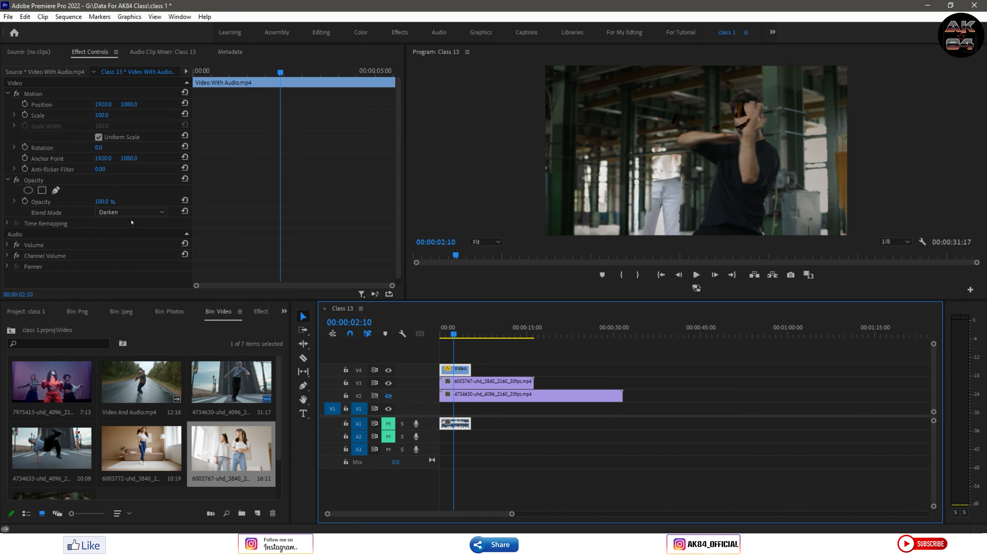
- Return the V4 clip's blend mode to Normal and move the clip back down to V1
{"action": "left_click", "coordinate": [131, 212]}
{"action": "left_click", "coordinate": [129, 223]}
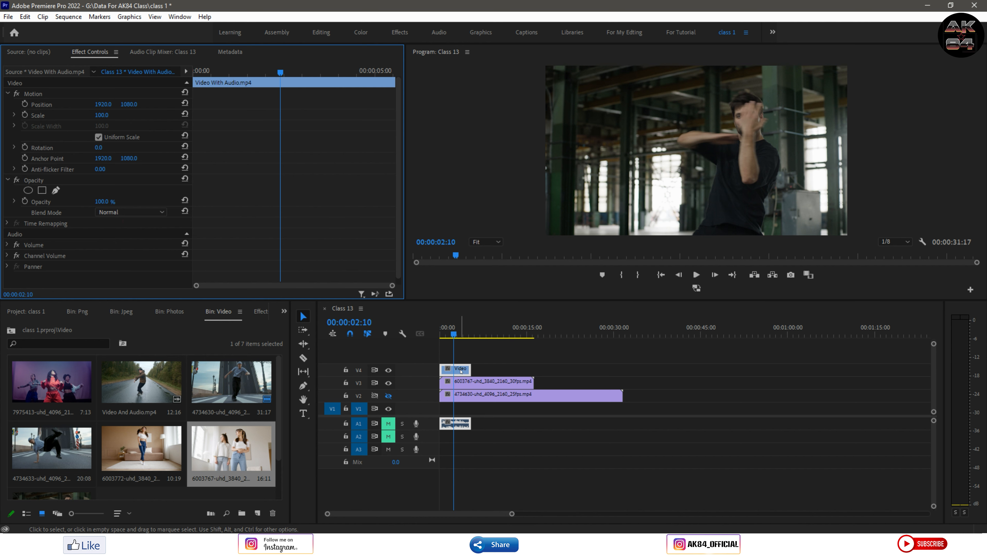
{"action": "left_click_drag", "start_coordinate": [141, 382], "coordinate": [459, 409]}
- Set the V3 clip's blend mode to Darken above the V1 clip
{"action": "left_click", "coordinate": [459, 382]}
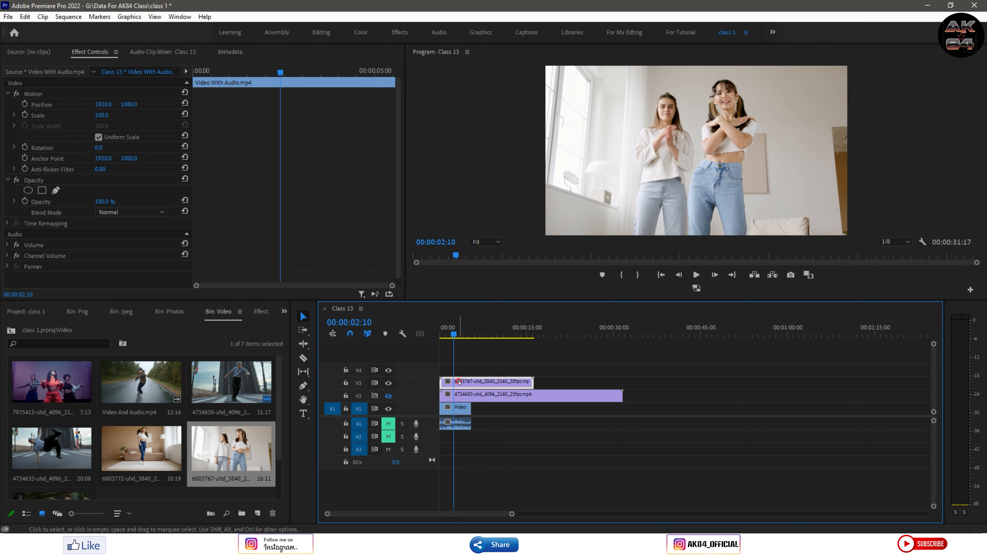
{"action": "left_click", "coordinate": [133, 210]}
{"action": "left_click", "coordinate": [131, 247]}
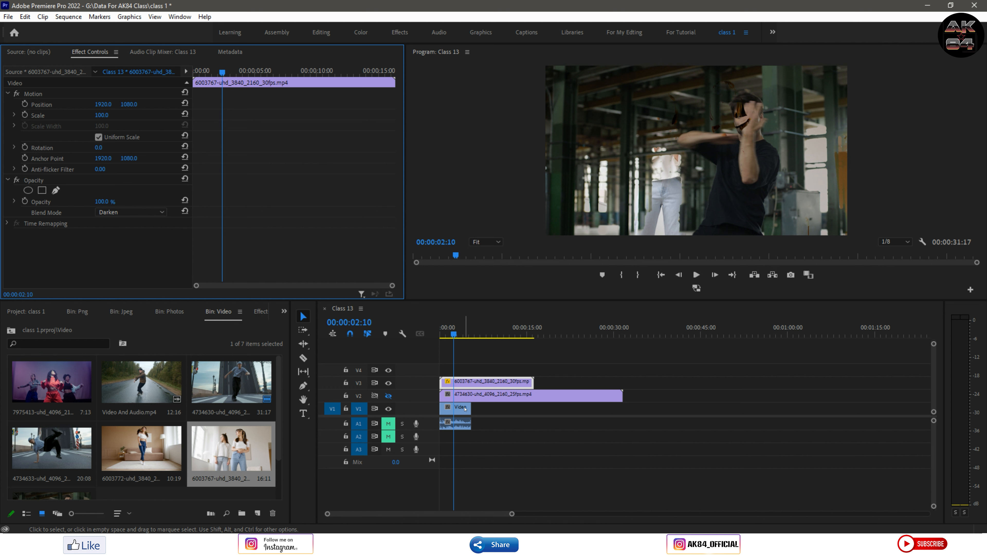
- Change the V3 clip's blend mode to Lighten and check the blend at 00:00:03:05
{"action": "left_click", "coordinate": [136, 211]}
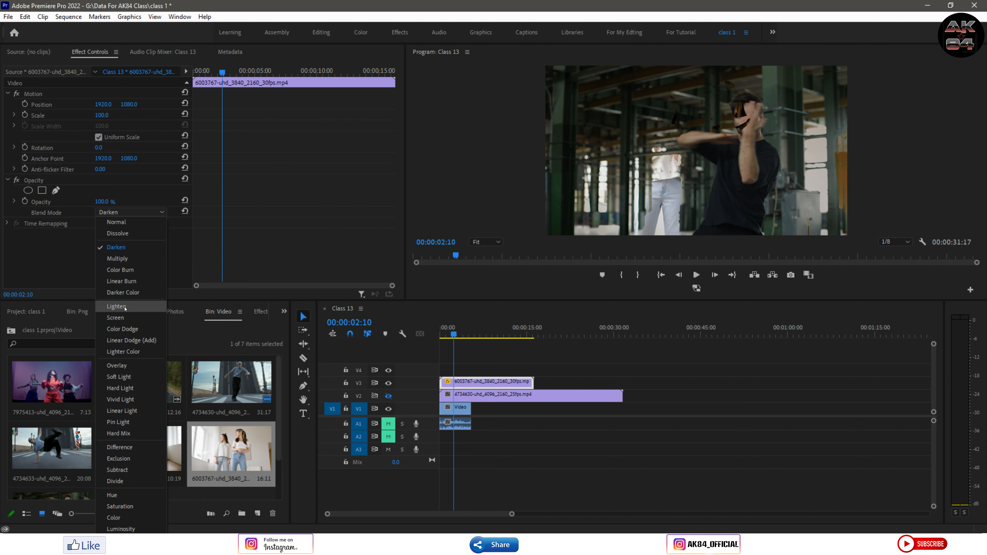
{"action": "left_click", "coordinate": [133, 310]}
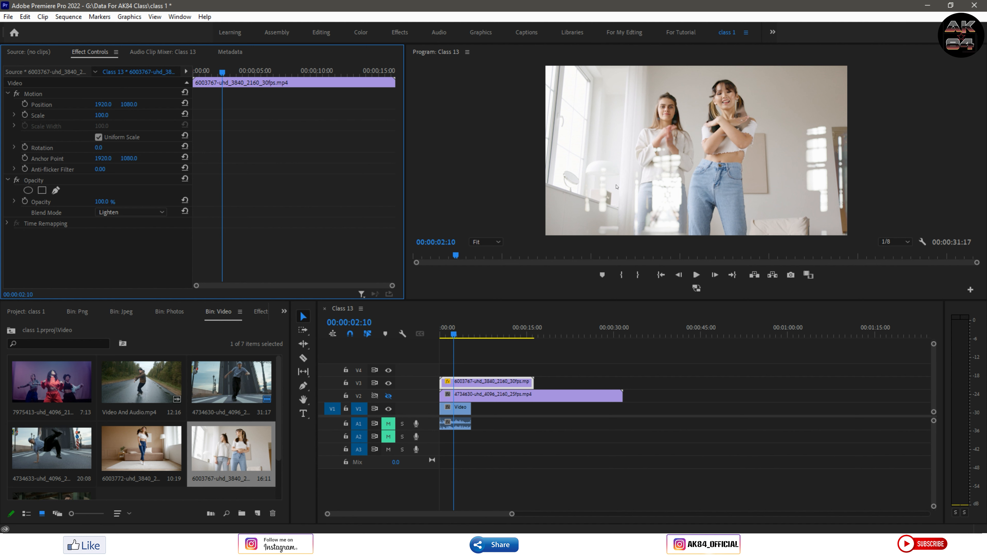
{"action": "left_click", "coordinate": [460, 412]}
{"action": "left_click", "coordinate": [460, 381]}
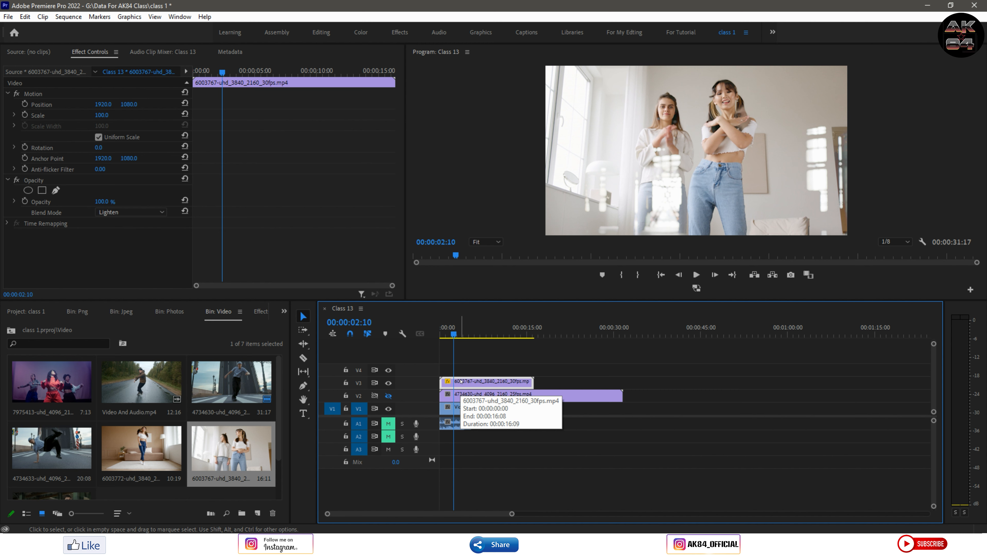
{"action": "mouse_move", "coordinate": [455, 335]}
{"action": "left_mouse_down"}
{"action": "mouse_move", "coordinate": [474, 335]}
{"action": "mouse_move", "coordinate": [458, 335]}
{"action": "left_mouse_up"}
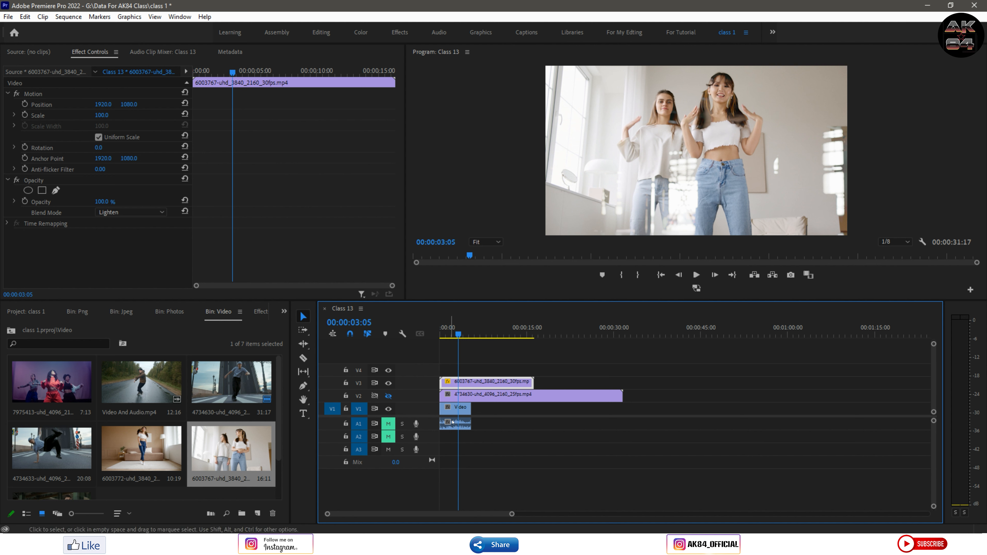
- Move the Video With Audio clip from V1 to V4 and set the V3 clip's blend mode to Normal
{"action": "left_click_drag", "start_coordinate": [457, 408], "coordinate": [457, 369]}
{"action": "left_click", "coordinate": [109, 212]}
{"action": "left_click", "coordinate": [109, 170]}
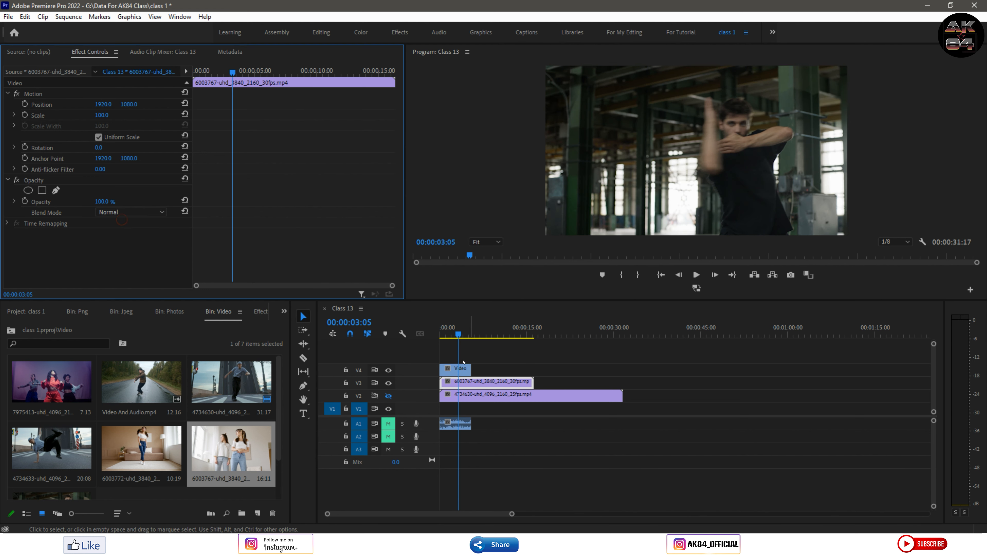
- Set the V4 clip's blend mode to Lighten
{"action": "left_click", "coordinate": [459, 372]}
{"action": "left_click", "coordinate": [116, 212]}
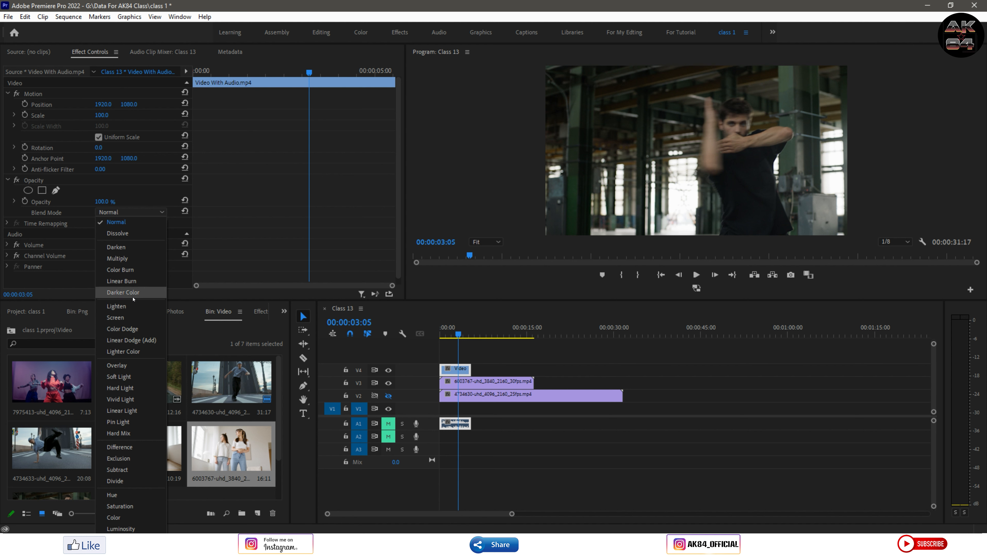
{"action": "left_click", "coordinate": [117, 306]}
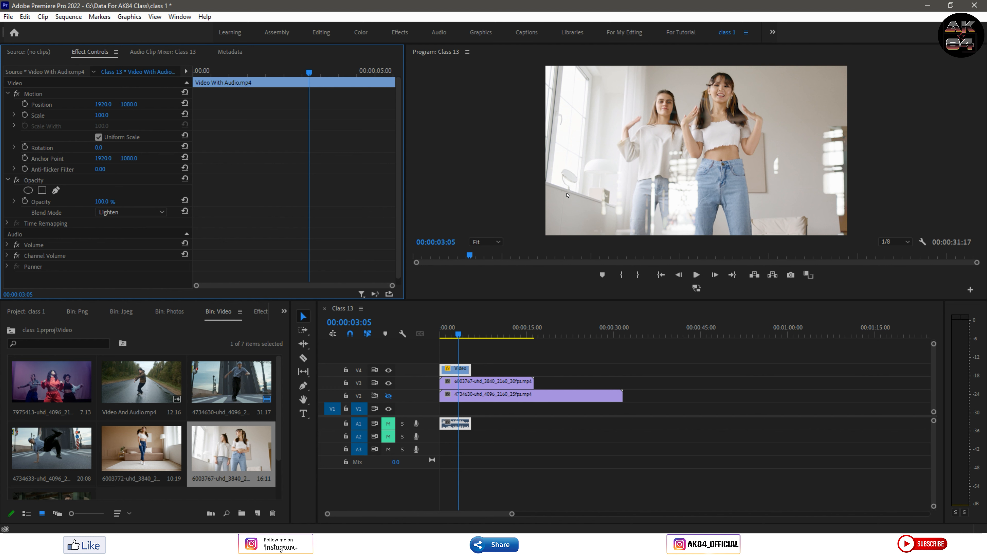
- Move the V4 clip back to V1, and switch the track output on for V2 and off for V1
{"action": "left_click", "coordinate": [128, 212]}
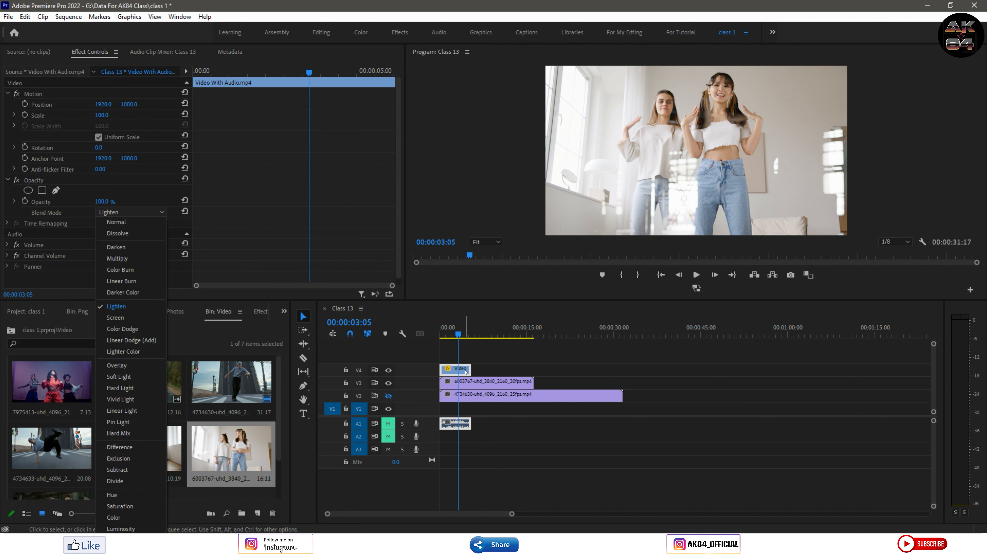
{"action": "left_click_drag", "start_coordinate": [455, 369], "coordinate": [464, 407]}
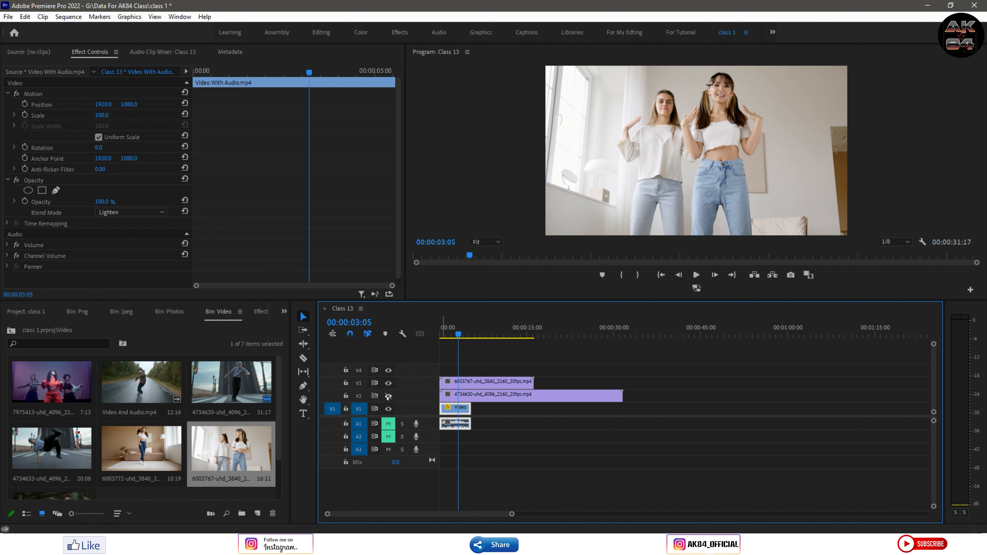
{"action": "left_click", "coordinate": [472, 382]}
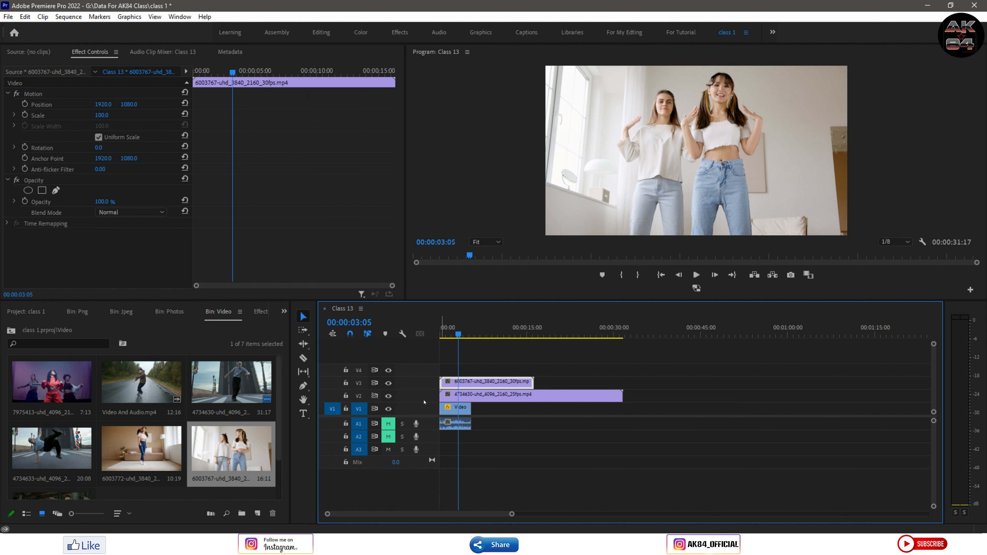
{"action": "left_click", "coordinate": [388, 409]}
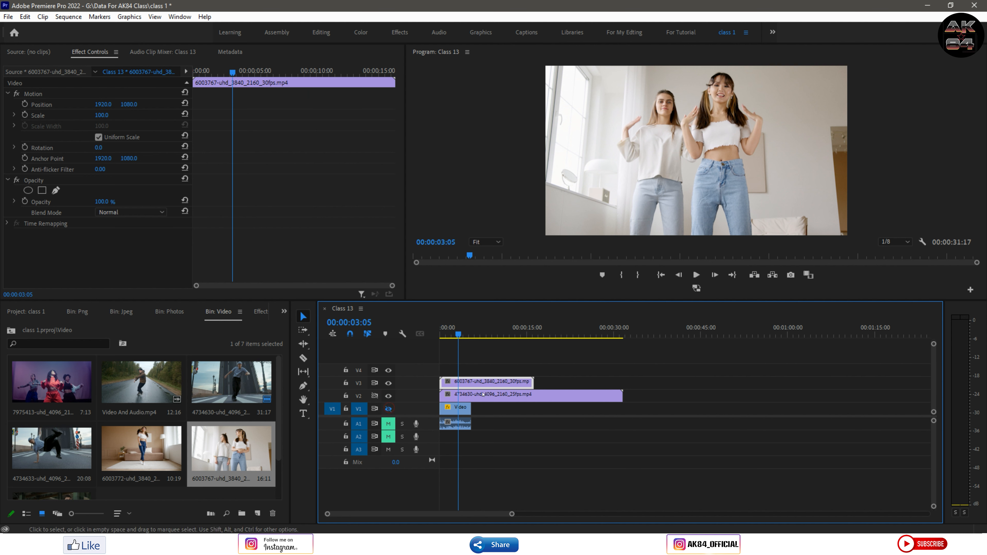
- Try the Lighten and Darken blend modes on the V3 clip over V2, and return it to Normal
{"action": "left_click", "coordinate": [142, 213]}
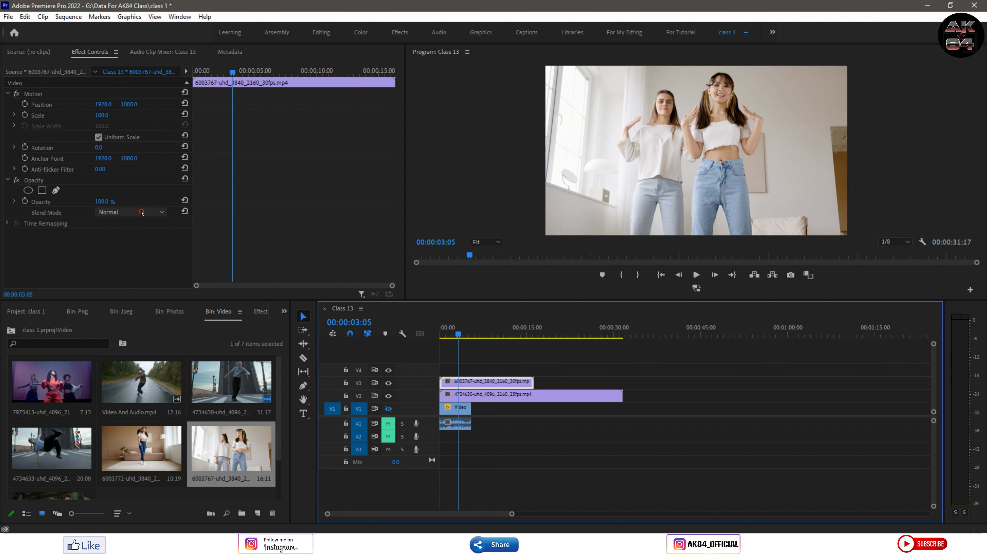
{"action": "left_click", "coordinate": [130, 311]}
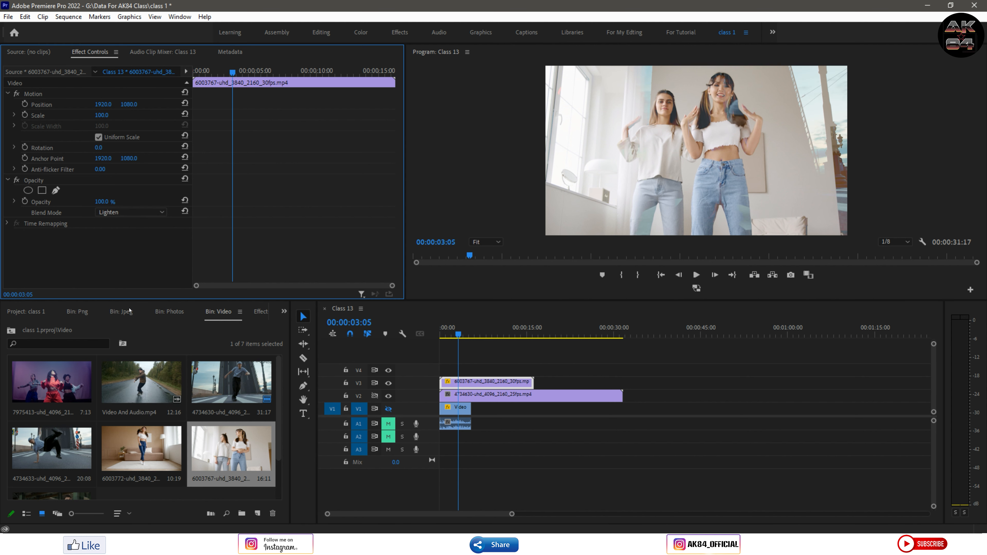
{"action": "left_click", "coordinate": [136, 212]}
{"action": "left_click", "coordinate": [136, 246]}
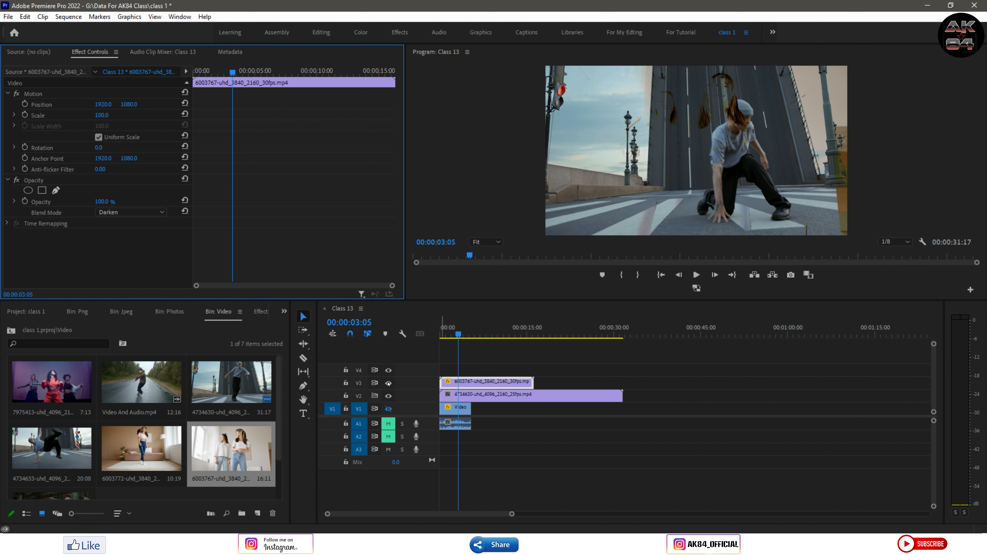
{"action": "left_click", "coordinate": [136, 212]}
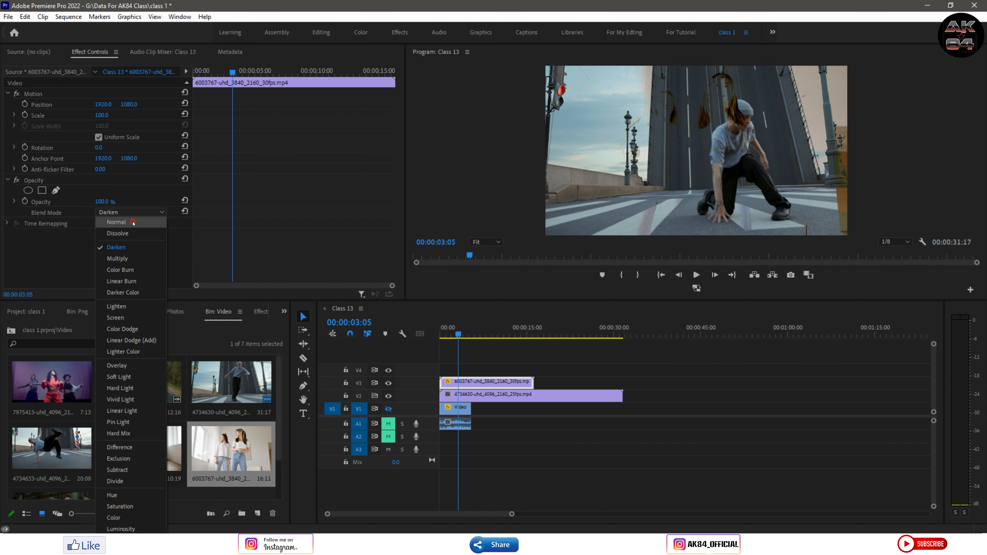
{"action": "left_click", "coordinate": [133, 222]}
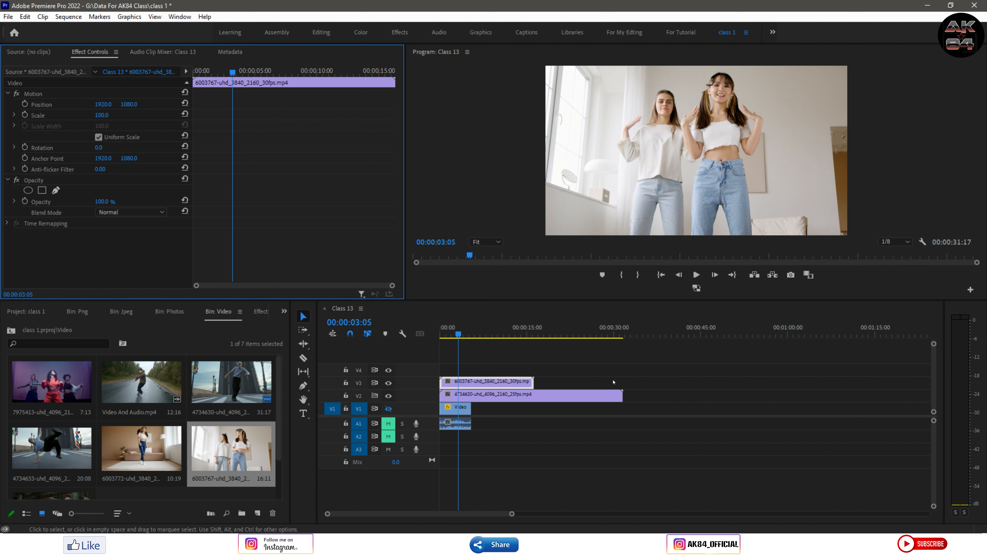
- Apply Lighten to the V3 clip for comparison, and switch its blend mode to Screen
{"action": "left_click", "coordinate": [131, 212]}
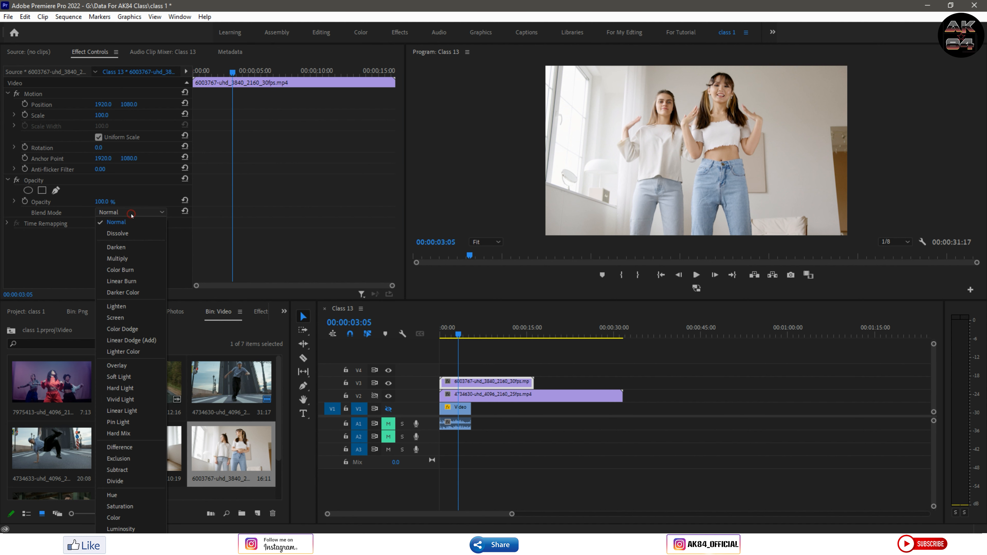
{"action": "left_click", "coordinate": [116, 306]}
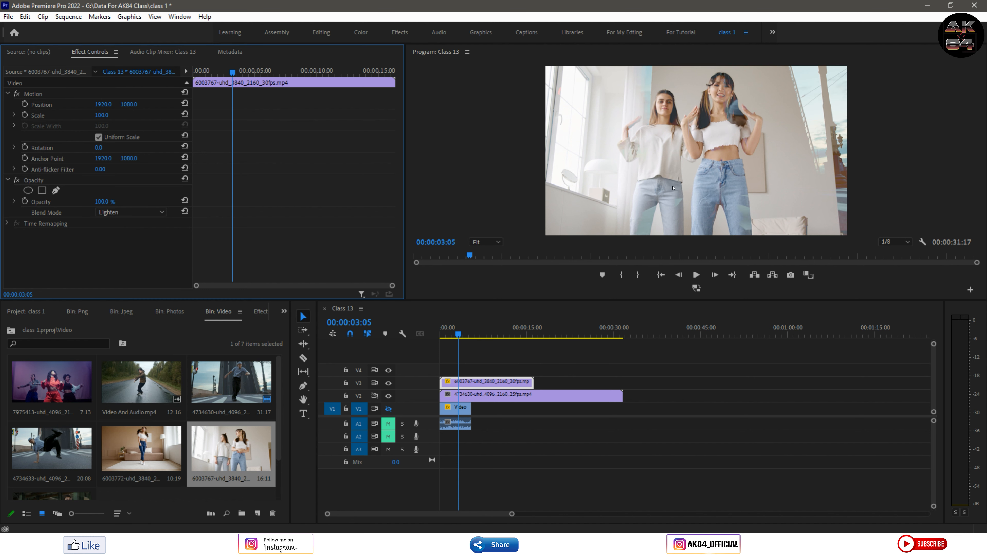
{"action": "left_click", "coordinate": [129, 212]}
{"action": "left_click", "coordinate": [124, 321]}
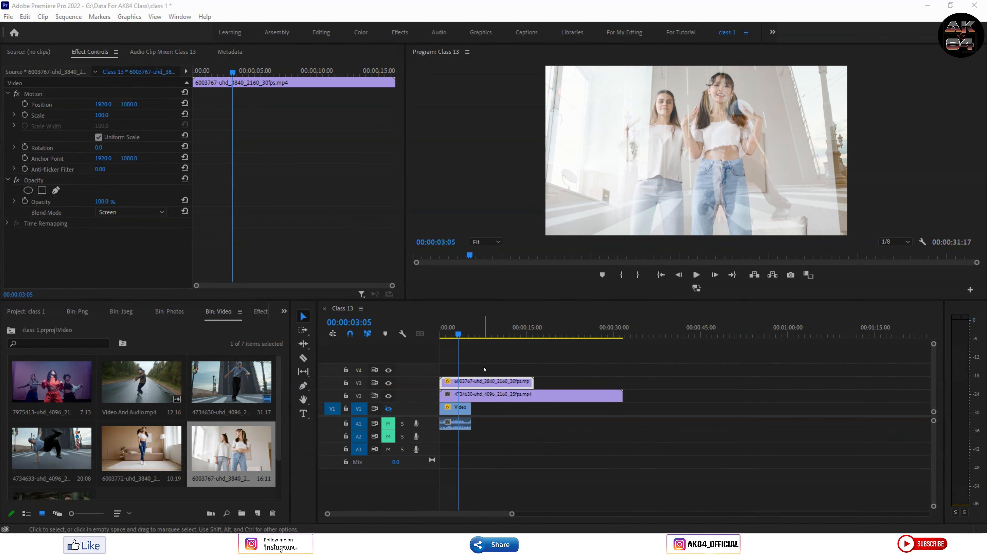
- Try the Hard Light, Overlay, Linear Light and Vivid Light blend modes on the V3 clip
{"action": "left_click", "coordinate": [137, 214]}
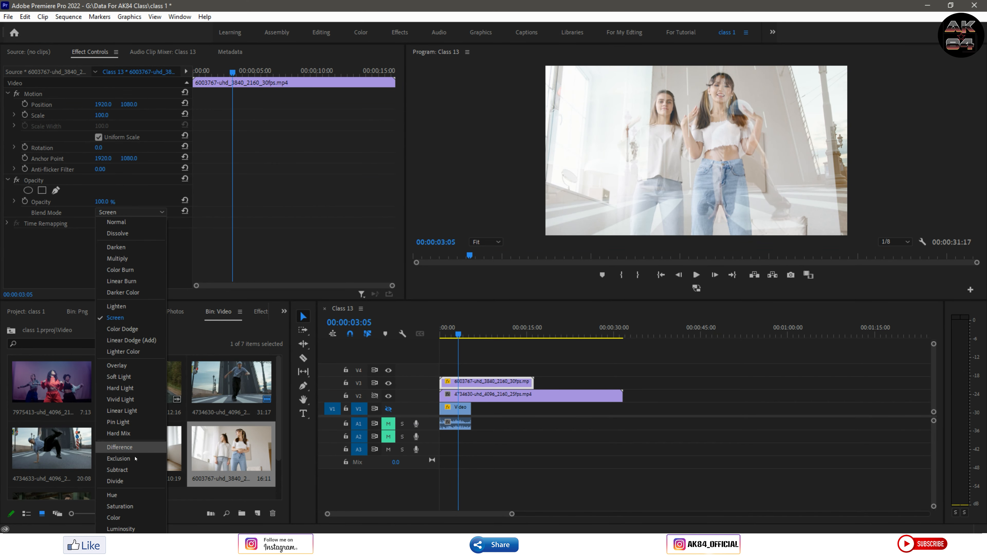
{"action": "left_click", "coordinate": [120, 388]}
{"action": "left_click", "coordinate": [149, 213]}
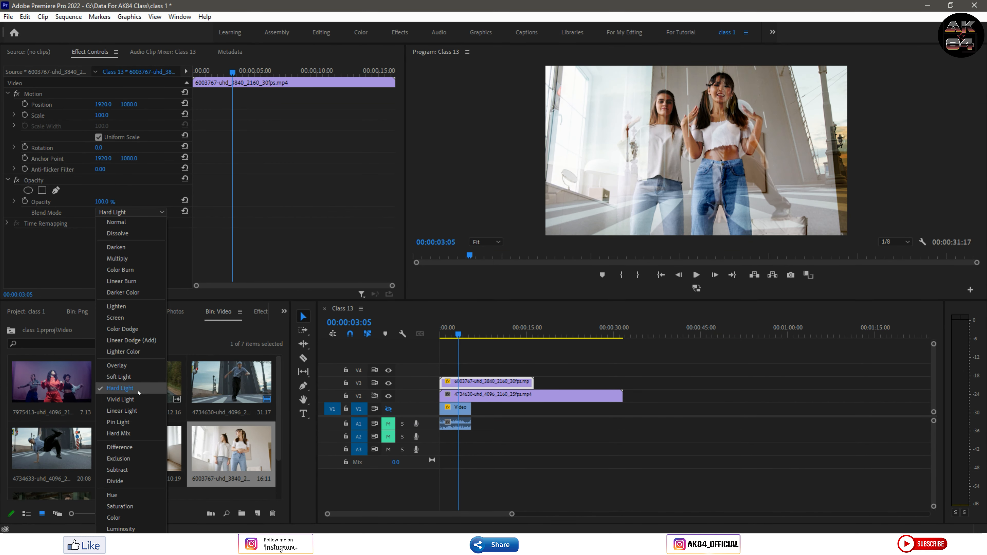
{"action": "left_click", "coordinate": [117, 366]}
{"action": "left_click", "coordinate": [139, 214]}
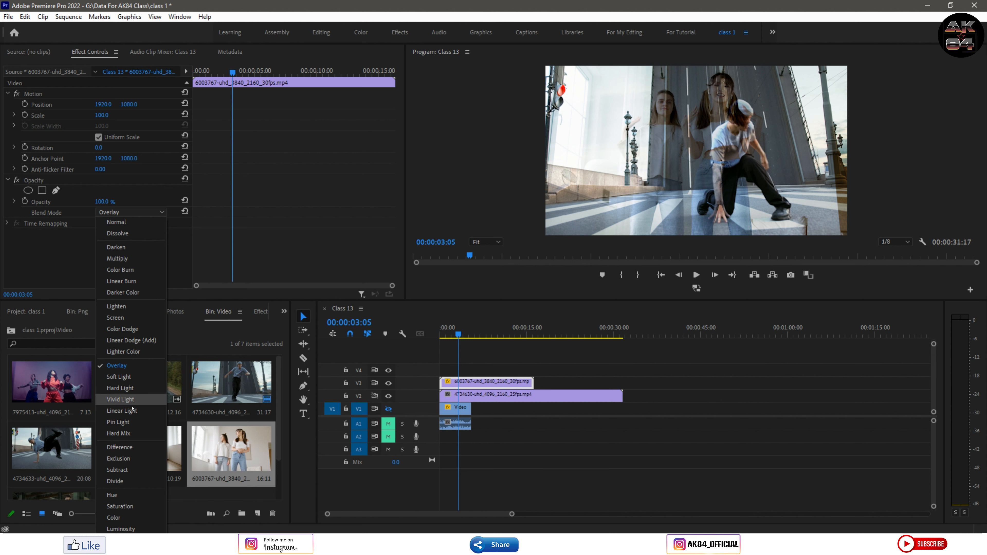
{"action": "left_click", "coordinate": [121, 411]}
{"action": "left_click", "coordinate": [139, 213]}
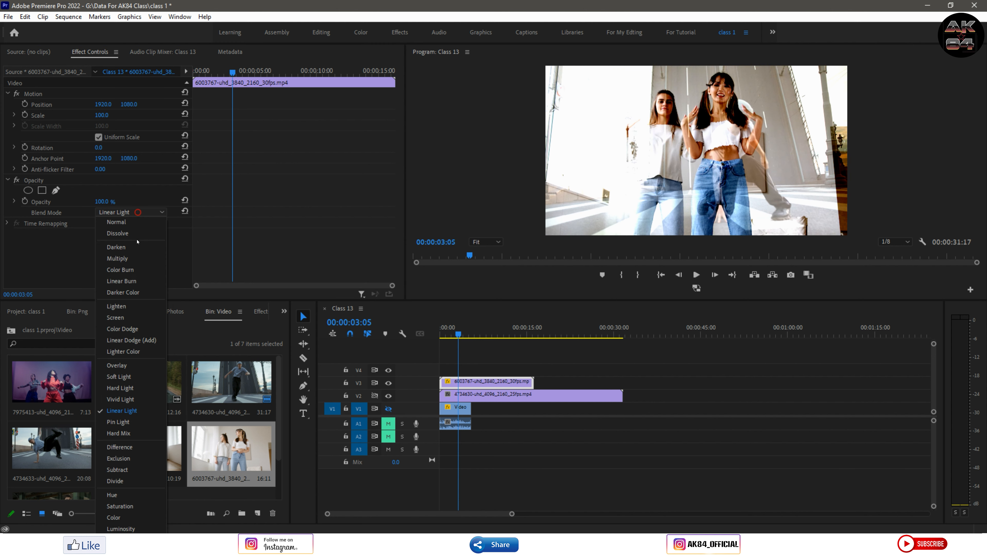
{"action": "left_click", "coordinate": [120, 399]}
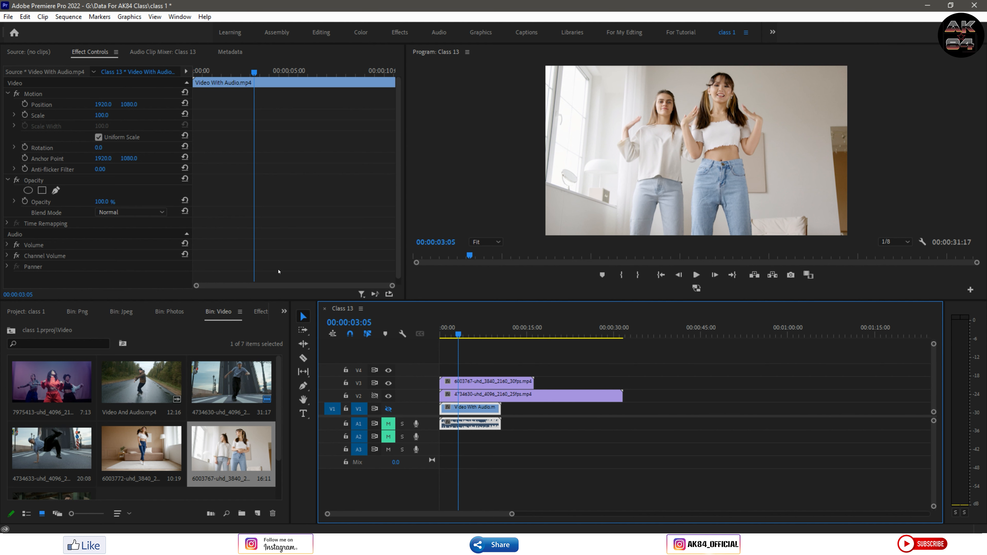
{"action": "left_click", "coordinate": [28, 191]}
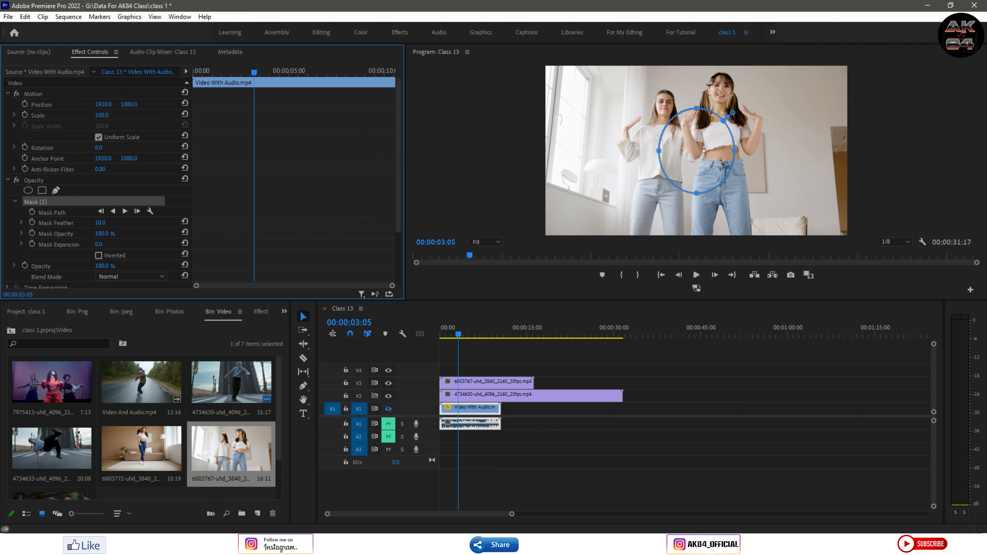
{"action": "left_click_drag", "start_coordinate": [704, 150], "coordinate": [682, 134]}
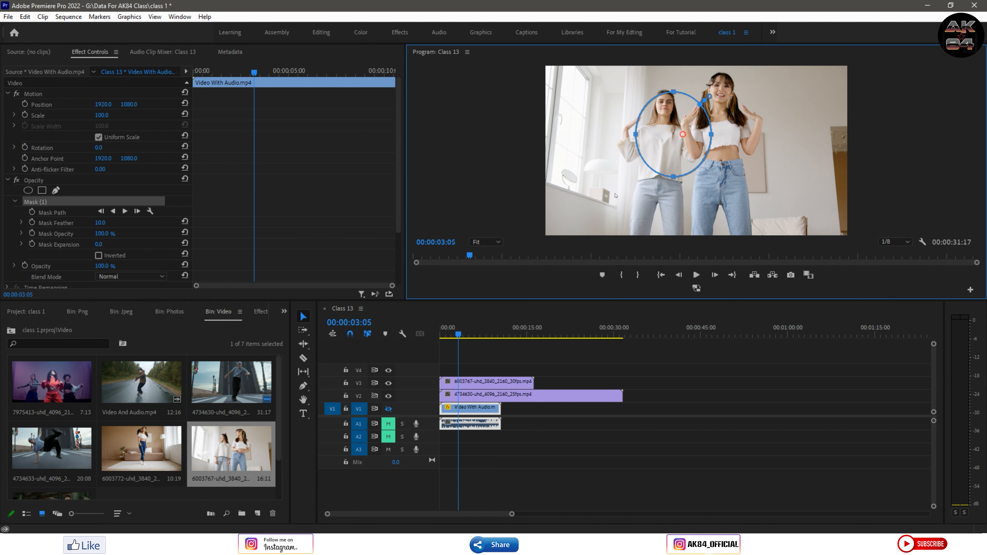
{"action": "right_click", "coordinate": [27, 201]}
{"action": "left_click", "coordinate": [46, 285]}
- Switch on V1's track output and add an ellipse opacity mask to the V3 clip, placed over the right-hand woman's head and shoulders
{"action": "left_click", "coordinate": [484, 381]}
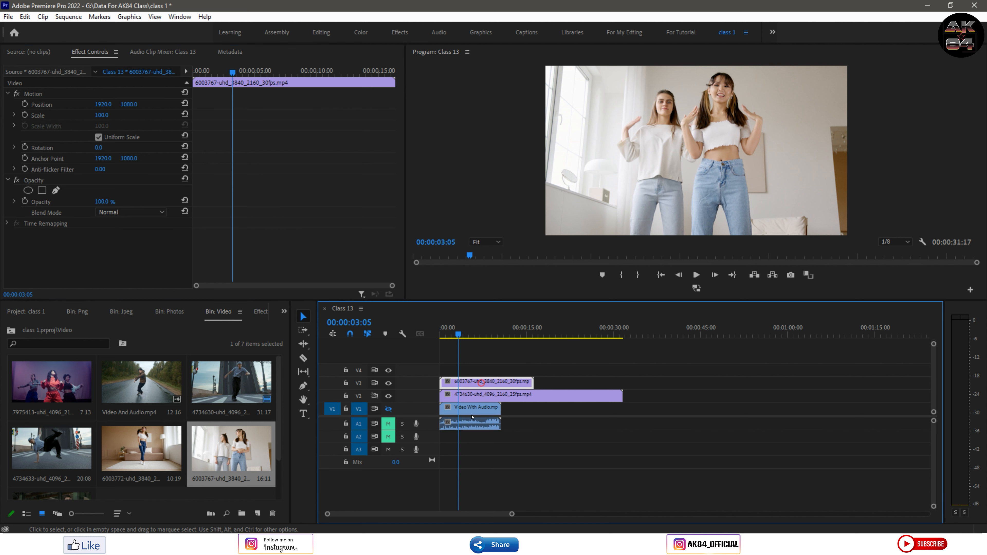
{"action": "left_click", "coordinate": [388, 409]}
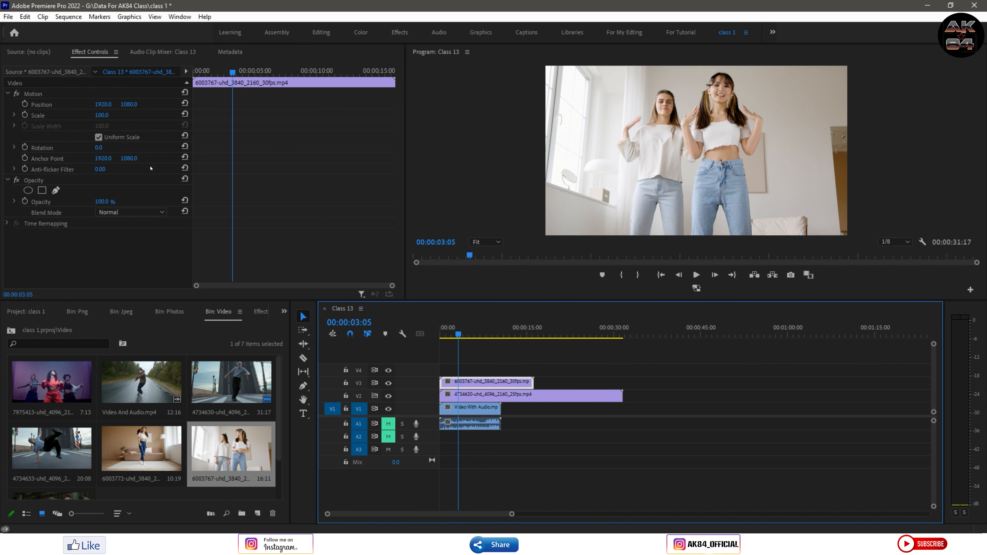
{"action": "left_click", "coordinate": [28, 191]}
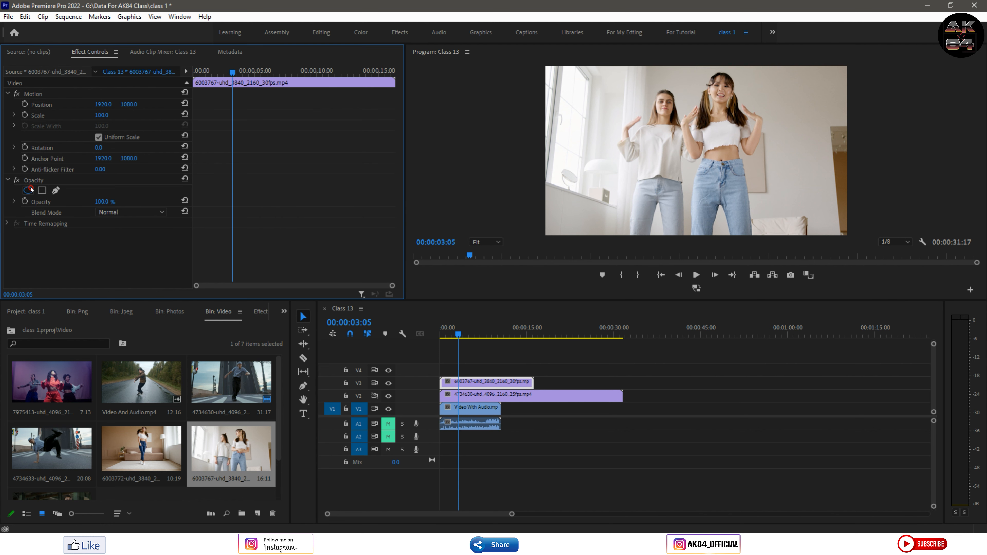
{"action": "left_click_drag", "start_coordinate": [710, 148], "coordinate": [751, 96]}
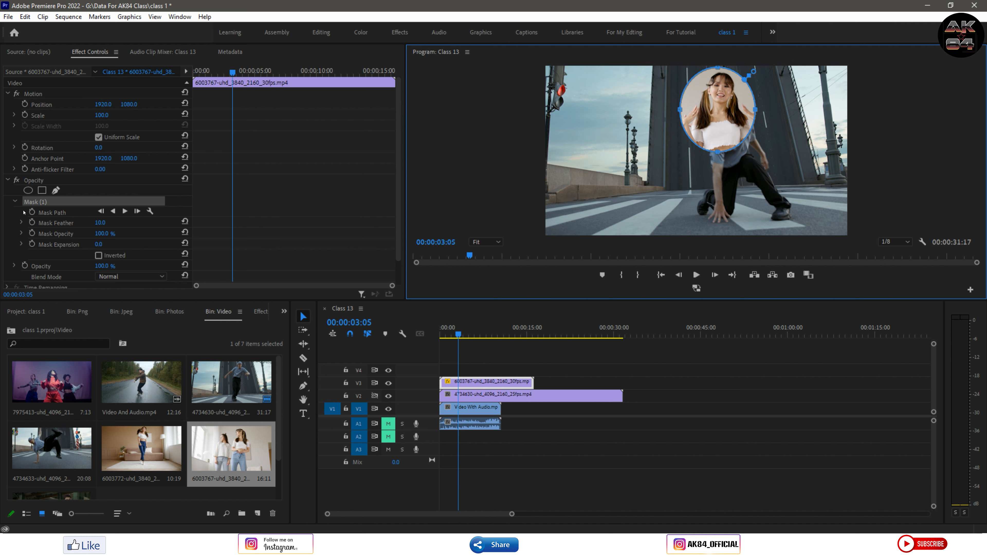
- Delete the V3 clip's ellipse mask and create a new one around the right-hand woman's head and upper body
{"action": "left_click", "coordinate": [15, 202]}
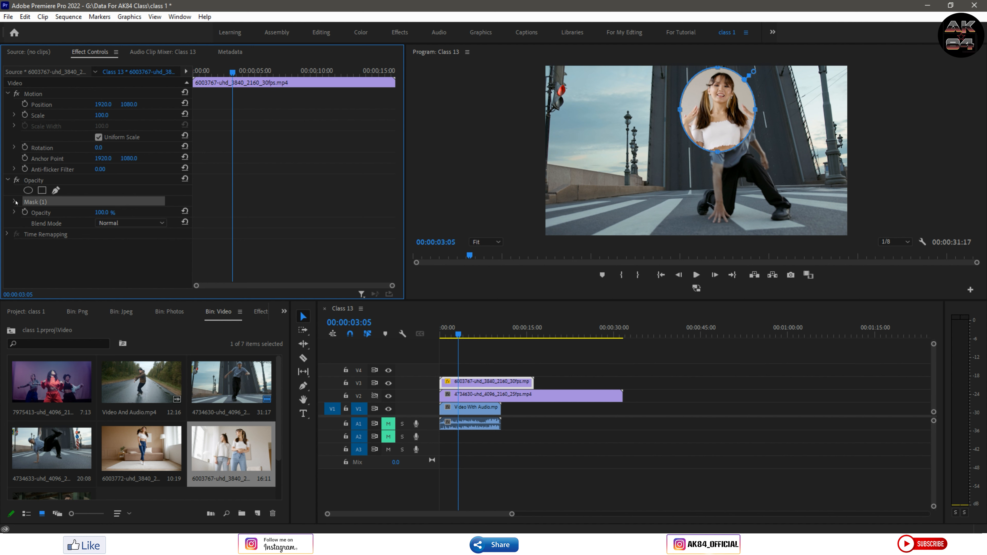
{"action": "left_click", "coordinate": [15, 202]}
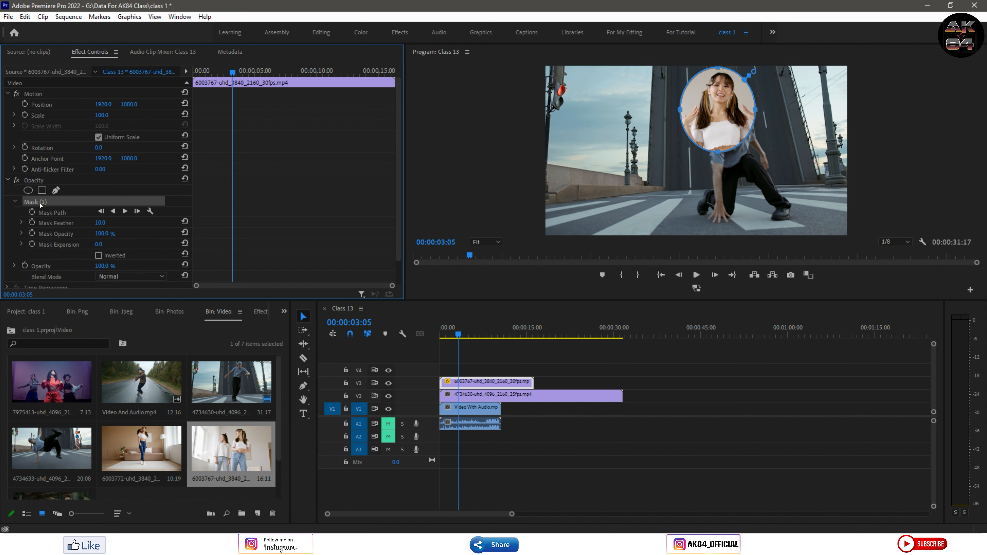
{"action": "key", "text": "Delete"}
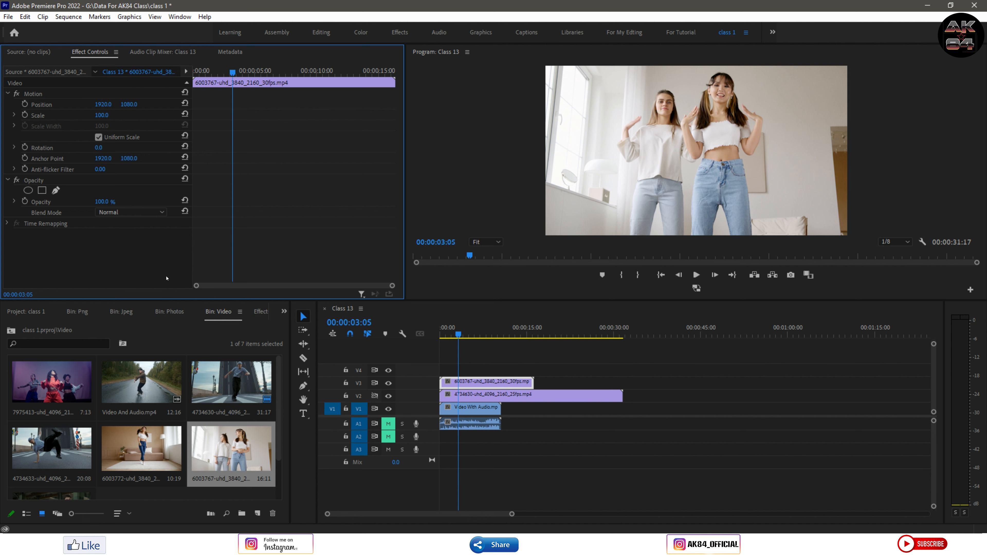
{"action": "left_click", "coordinate": [28, 190]}
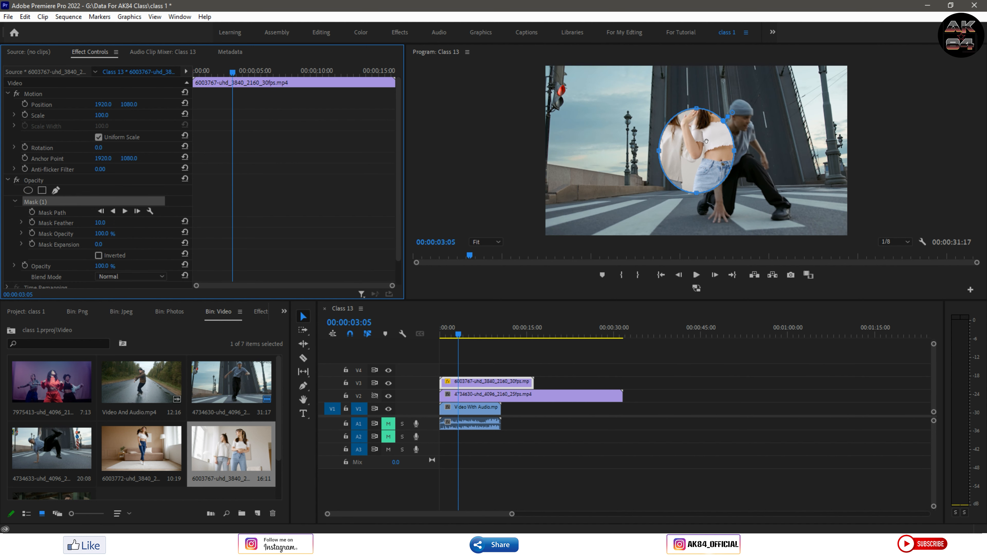
{"action": "left_click_drag", "start_coordinate": [706, 141], "coordinate": [729, 99]}
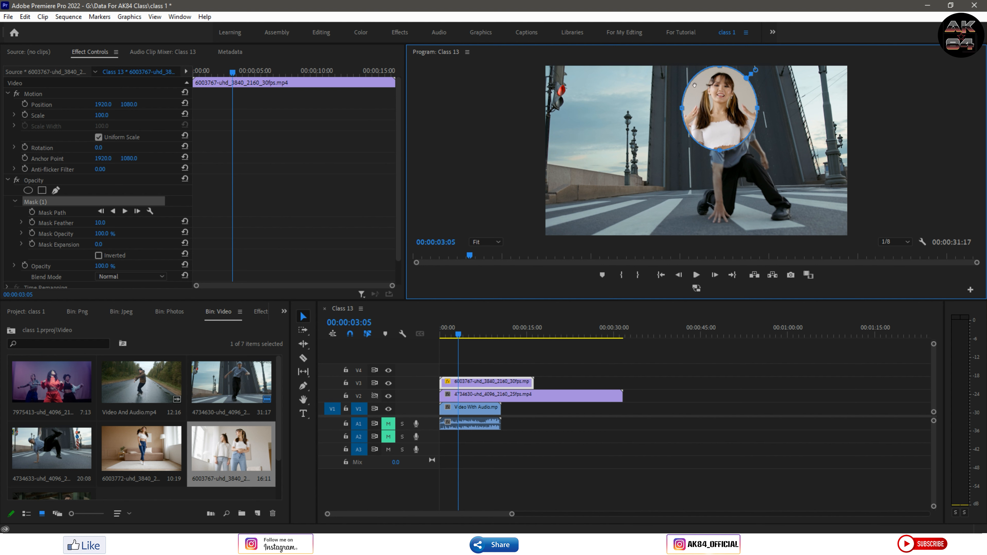
- Compare the masked V3 clip with its Opacity effect off and on, and with the V2 and V1 track outputs off and on
{"action": "left_click", "coordinate": [15, 181]}
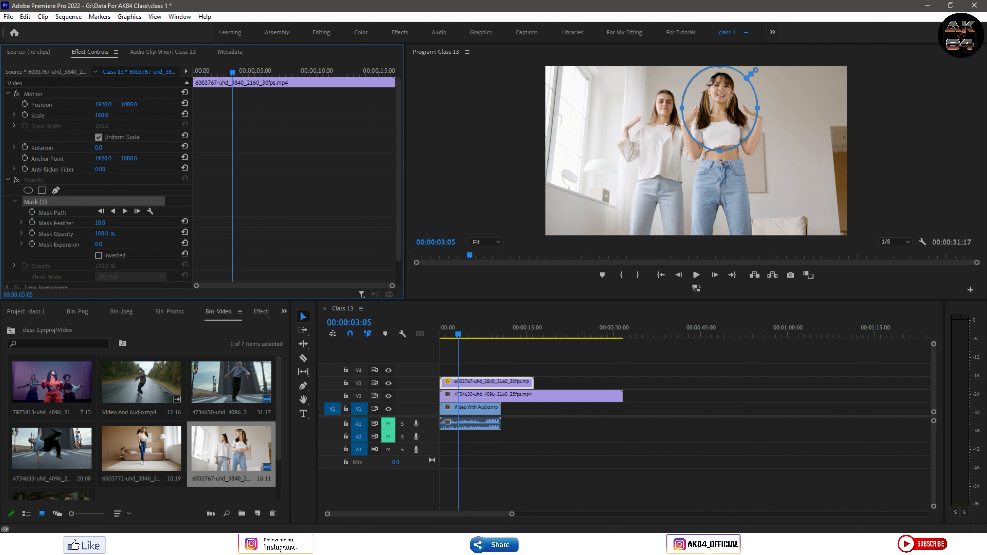
{"action": "left_click", "coordinate": [16, 180]}
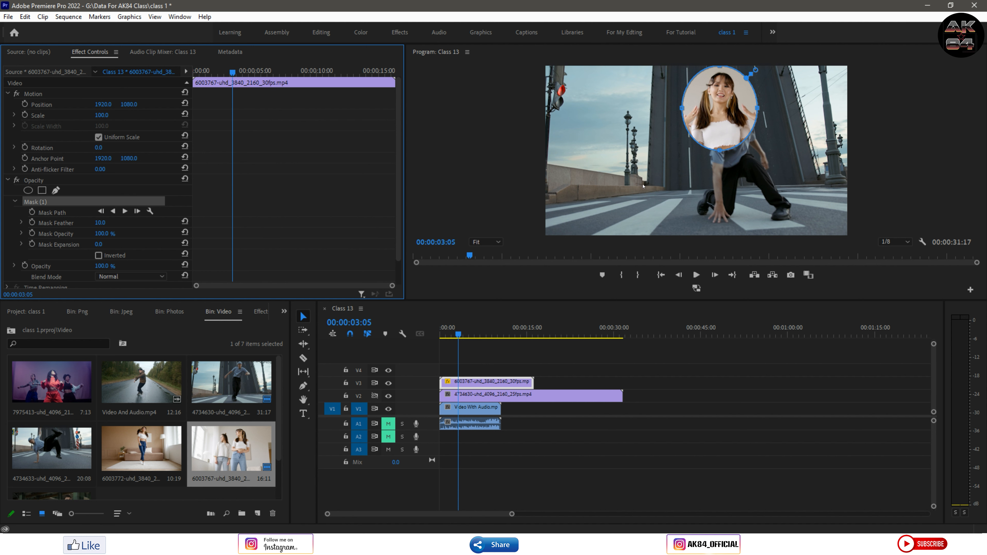
{"action": "left_click", "coordinate": [388, 396]}
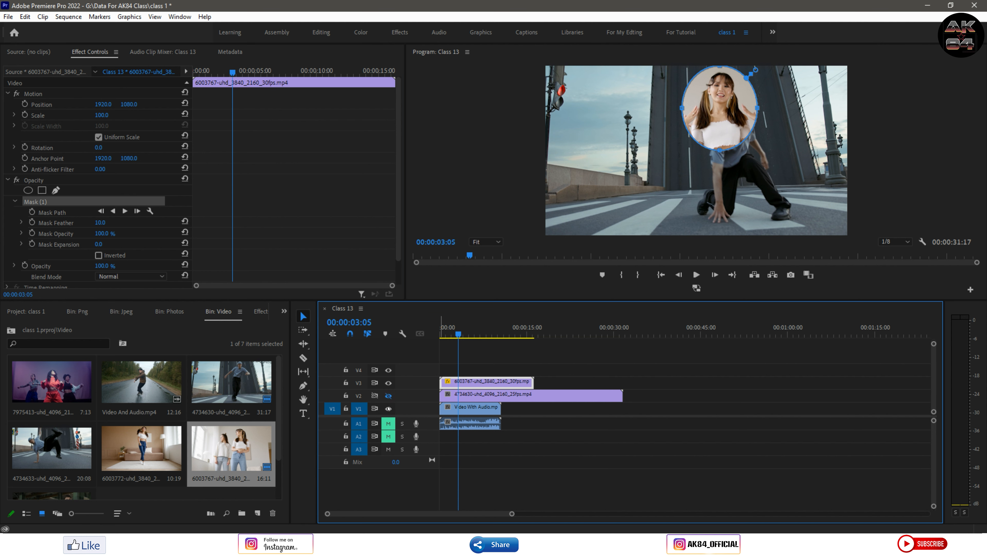
{"action": "left_click", "coordinate": [388, 409]}
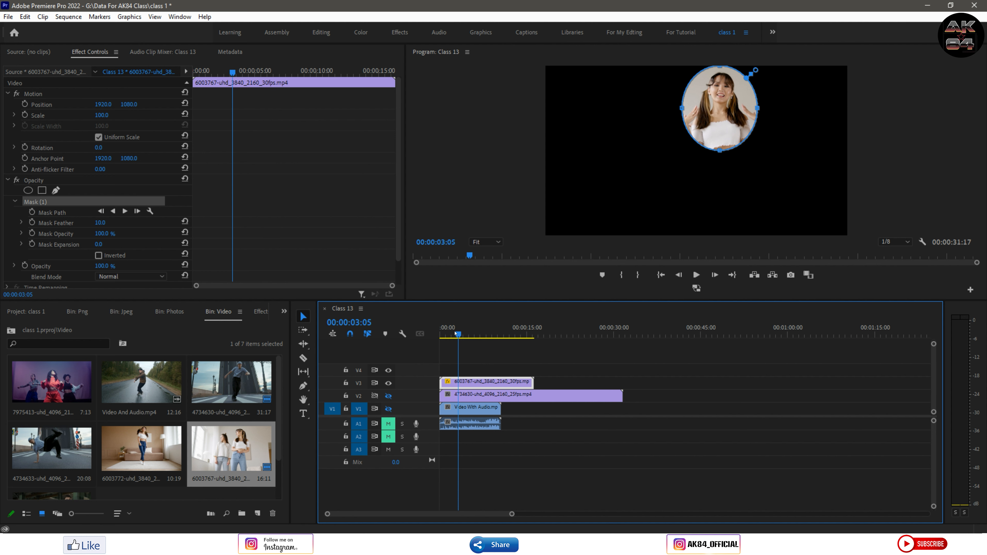
{"action": "left_click", "coordinate": [388, 409]}
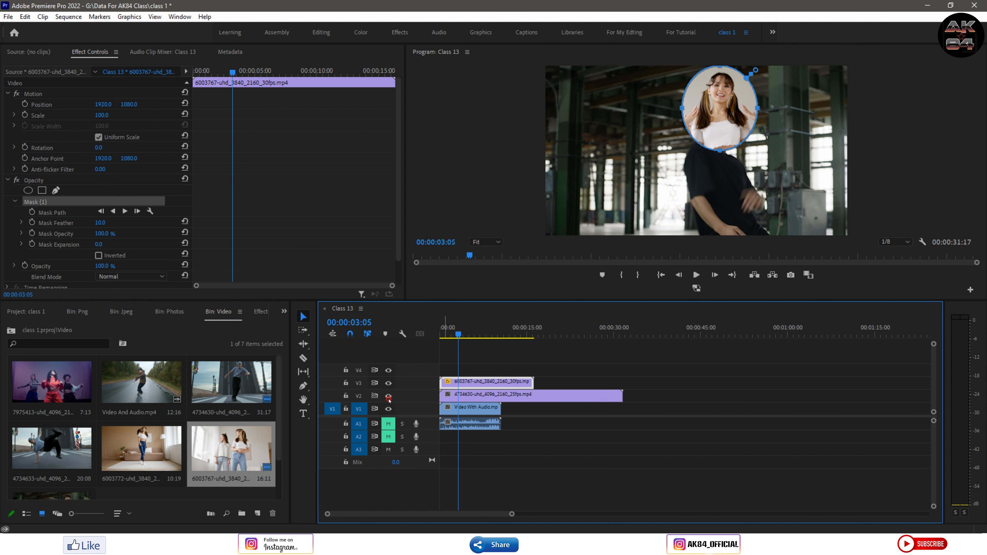
{"action": "left_click", "coordinate": [388, 396]}
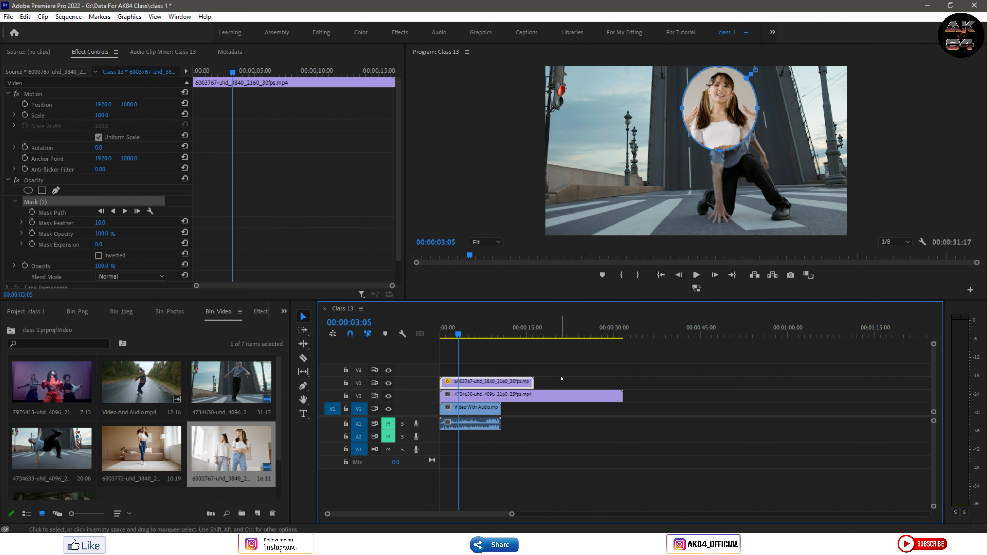
- Play the masked clip over the V2 footage, and return the playhead to 00:00:03:11
{"action": "key", "text": "space"}
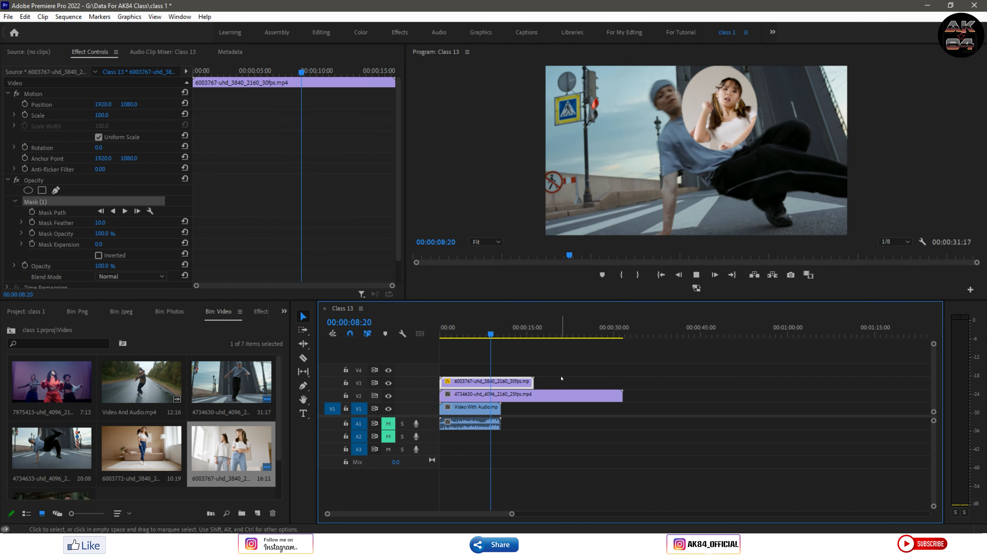
{"action": "key", "text": "space"}
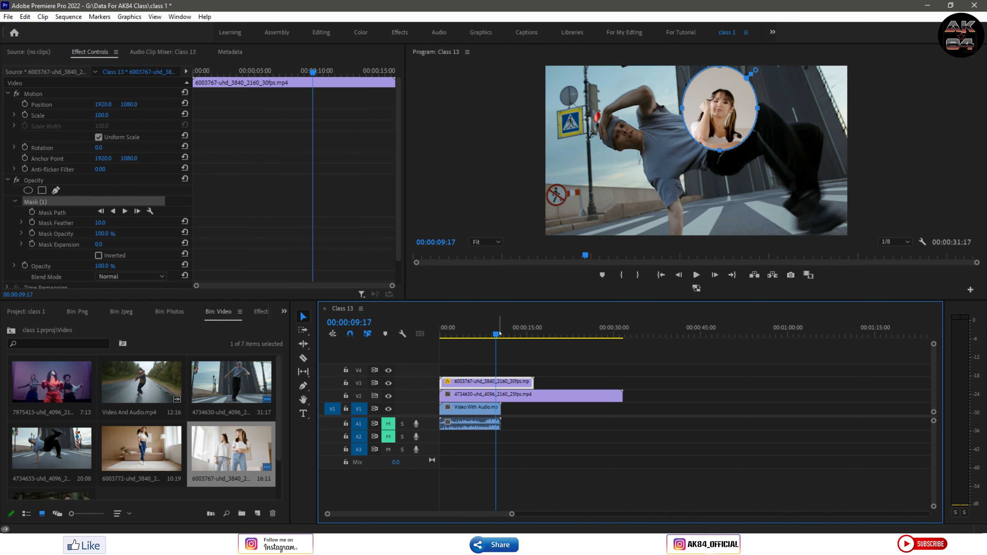
{"action": "left_click_drag", "start_coordinate": [500, 333], "coordinate": [459, 333]}
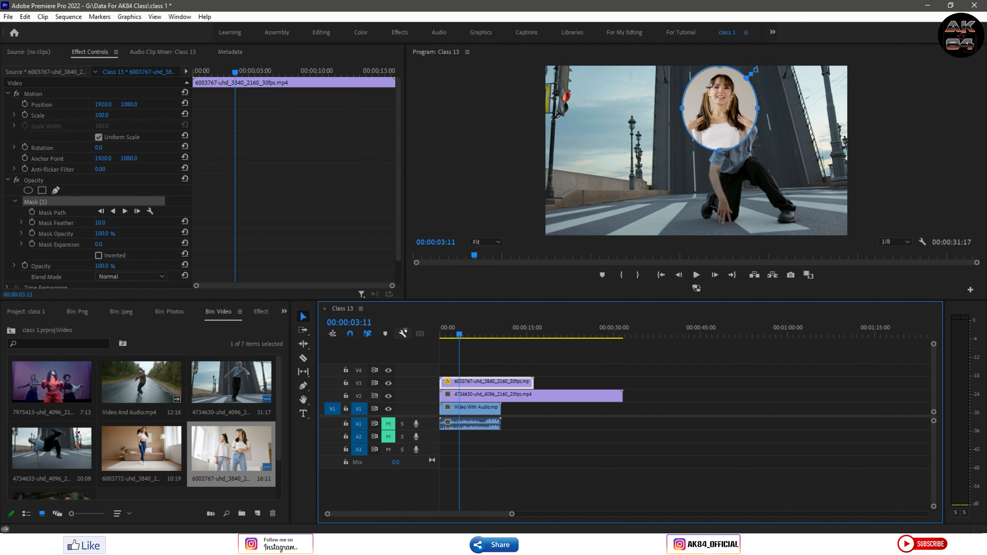
- Clear the ellipse mask from the V3 clip and add a four-point polygon mask over the right-hand woman's face
{"action": "right_click", "coordinate": [26, 201]}
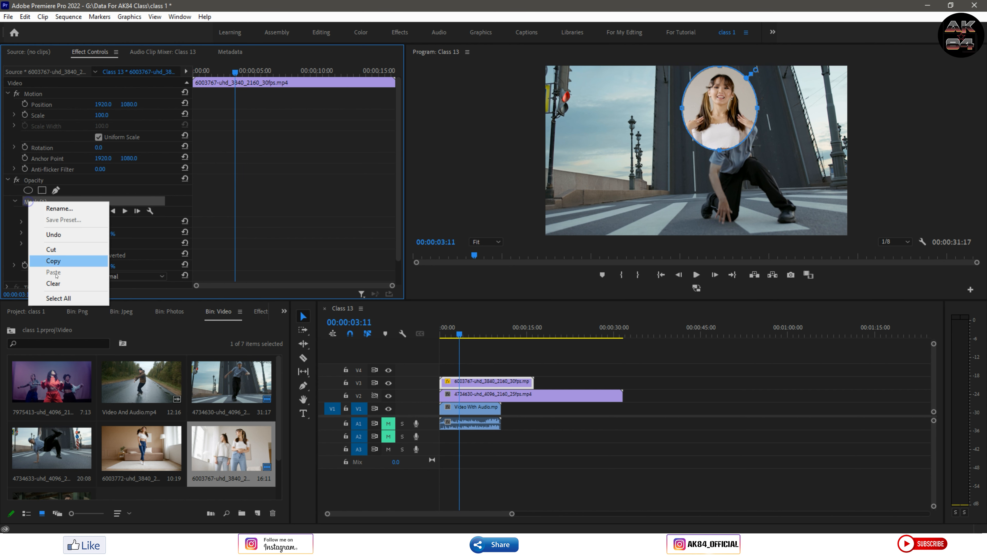
{"action": "left_click", "coordinate": [42, 281]}
{"action": "left_click", "coordinate": [41, 190]}
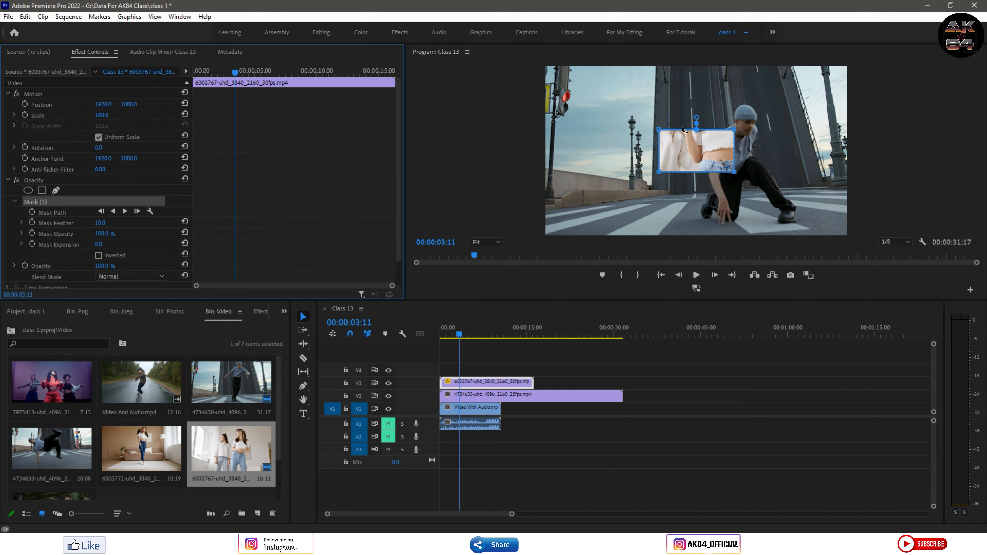
{"action": "left_click_drag", "start_coordinate": [709, 141], "coordinate": [732, 93]}
- Pull the four corners of the polygon mask outward so it frames both women from head to waist
{"action": "left_click_drag", "start_coordinate": [768, 135], "coordinate": [803, 167]}
{"action": "left_click_drag", "start_coordinate": [760, 84], "coordinate": [813, 77]}
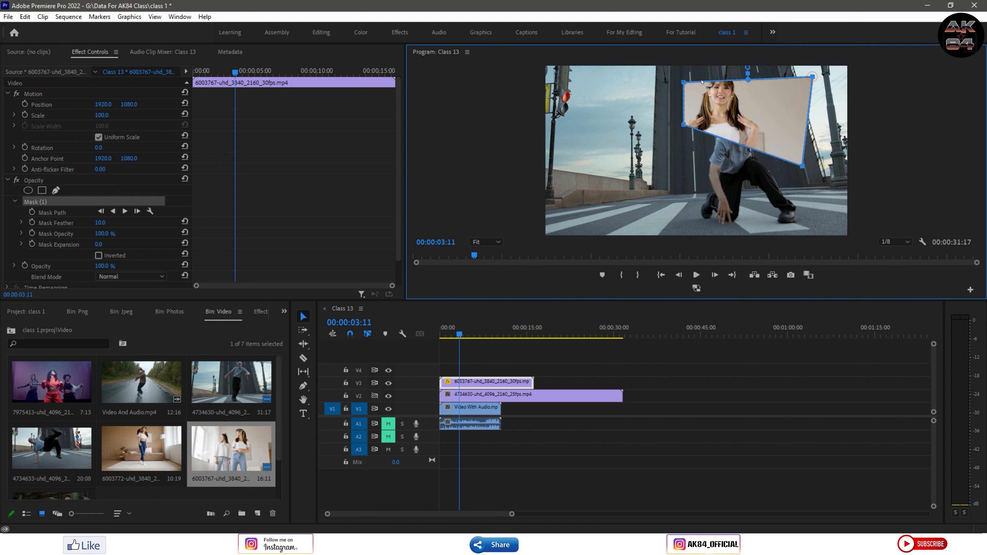
{"action": "left_click_drag", "start_coordinate": [684, 82], "coordinate": [627, 72]}
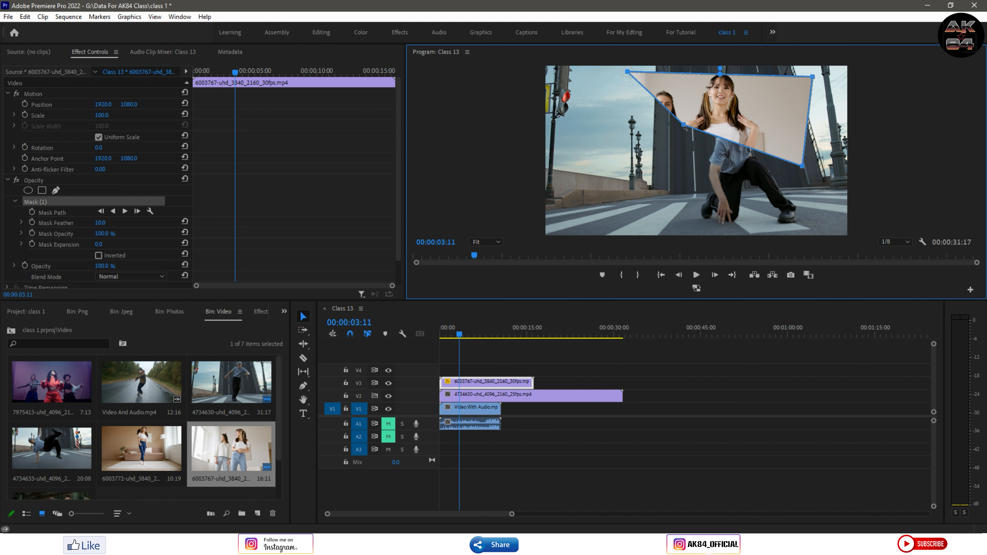
{"action": "left_click_drag", "start_coordinate": [684, 124], "coordinate": [624, 189]}
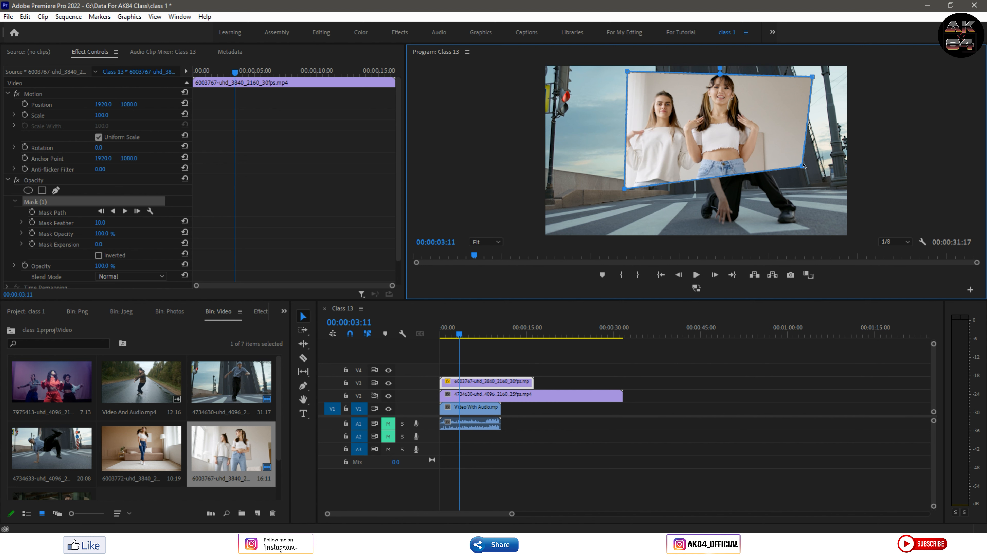
{"action": "left_click_drag", "start_coordinate": [804, 166], "coordinate": [814, 191]}
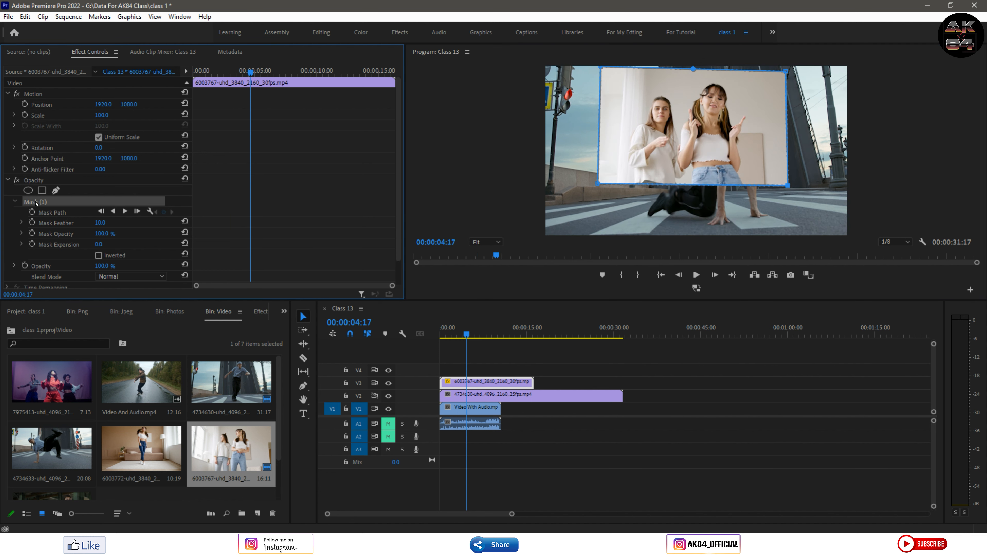
- Replace the polygon mask with a closed free-form Pen mask traced around the left-hand woman from head to legs
{"action": "key", "text": "Delete"}
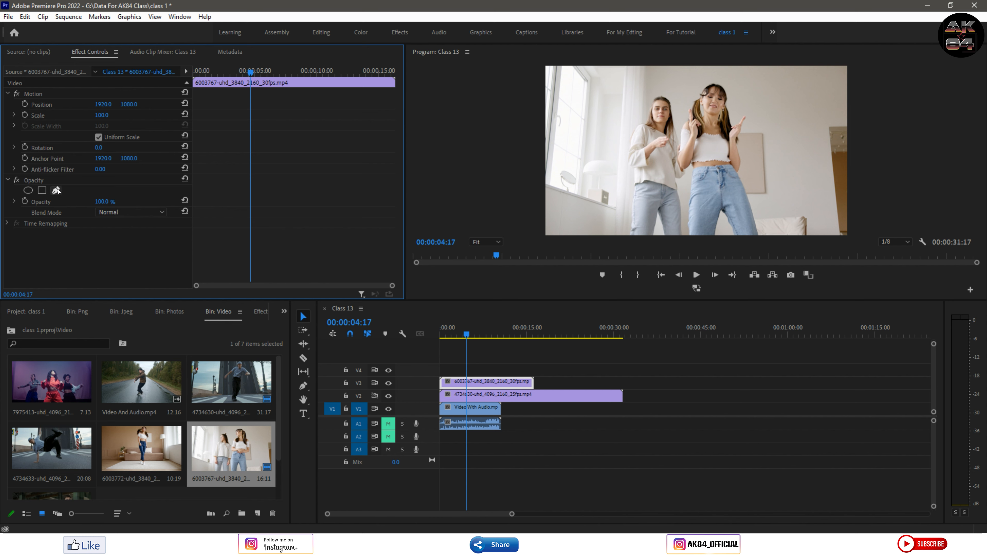
{"action": "left_click", "coordinate": [57, 190]}
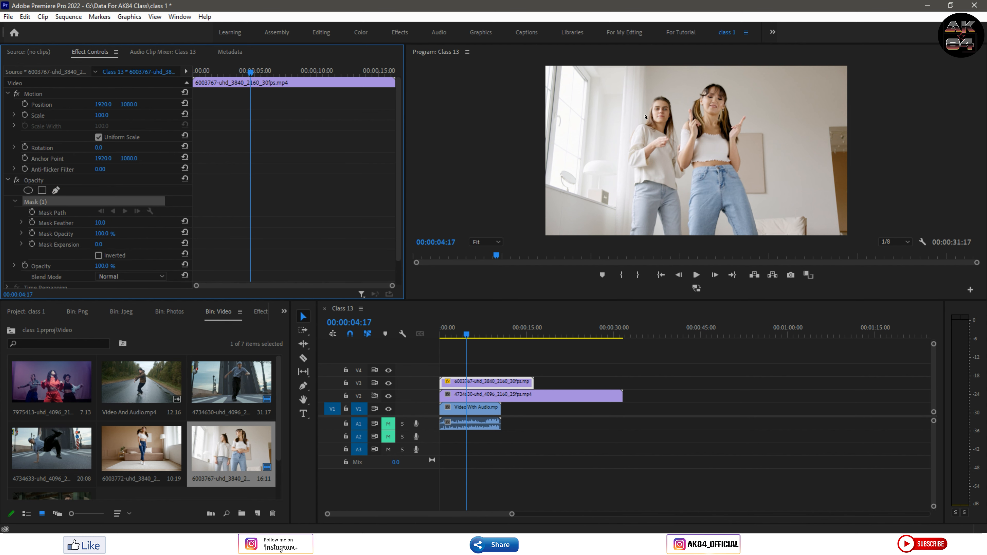
{"action": "left_click", "coordinate": [651, 98]}
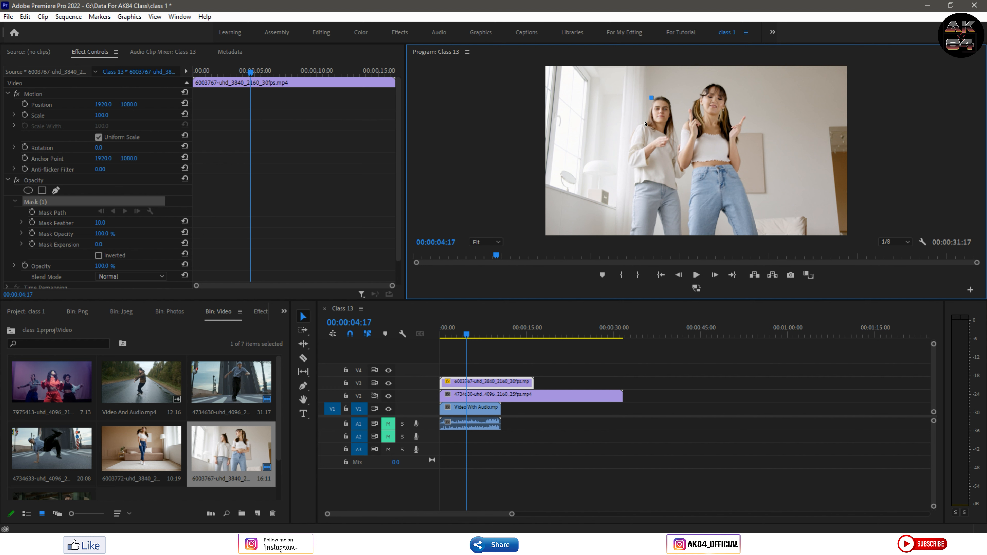
{"action": "left_click", "coordinate": [644, 120]}
{"action": "left_click", "coordinate": [634, 127]}
{"action": "left_click", "coordinate": [625, 151]}
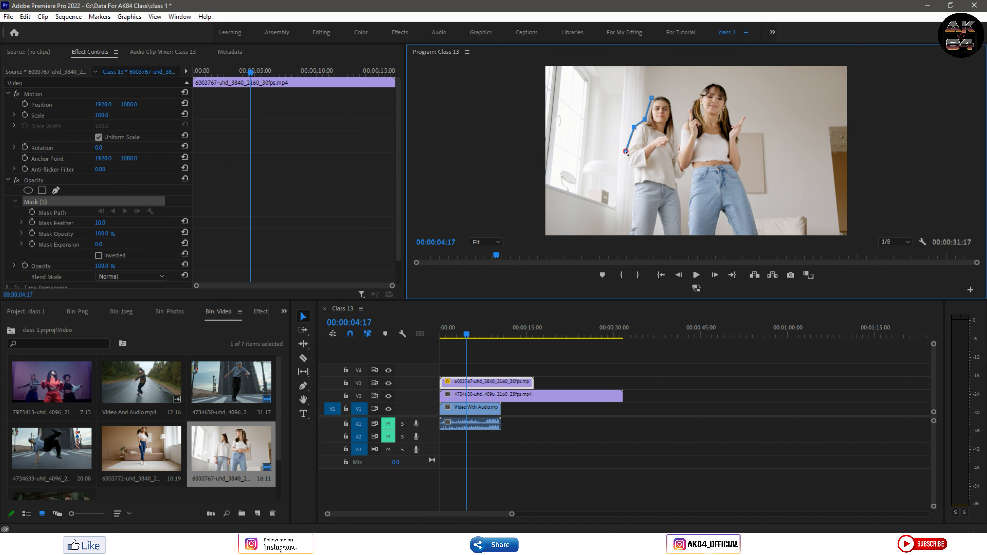
{"action": "left_click", "coordinate": [630, 170]}
{"action": "left_click", "coordinate": [631, 204]}
{"action": "left_click", "coordinate": [625, 234]}
{"action": "left_click", "coordinate": [686, 234]}
{"action": "left_click", "coordinate": [685, 202]}
{"action": "left_click", "coordinate": [681, 181]}
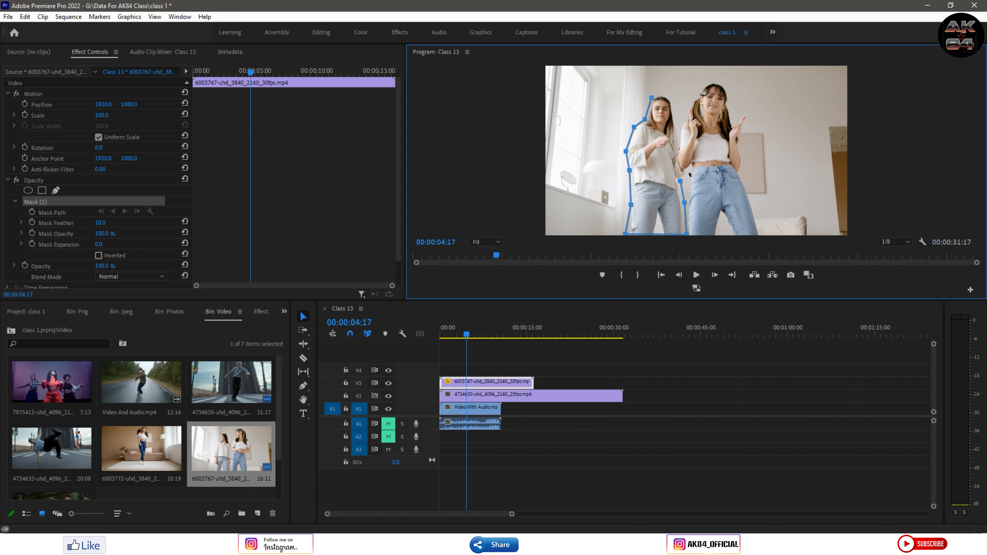
{"action": "left_click", "coordinate": [690, 170]}
{"action": "left_click", "coordinate": [681, 138]}
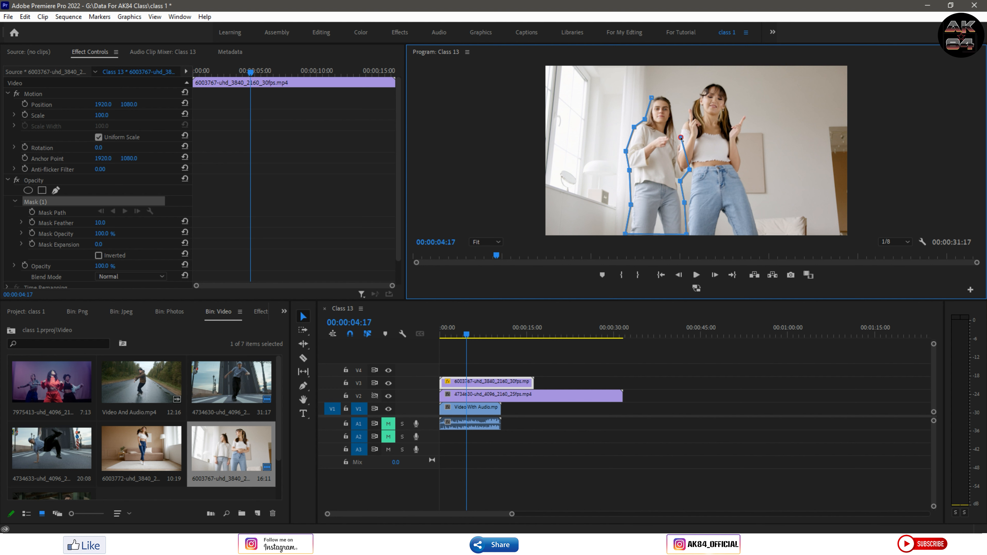
{"action": "left_click", "coordinate": [678, 118]}
{"action": "left_click", "coordinate": [674, 92]}
{"action": "left_click", "coordinate": [652, 98]}
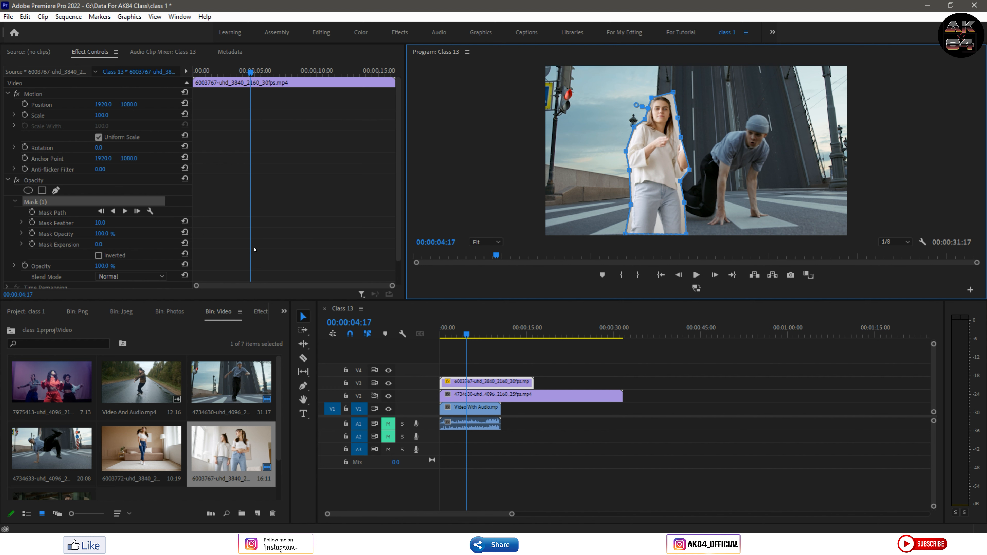
- Clear the Pen mask from the V3 clip and place an ellipse mask over the left-hand woman's head and shoulders
{"action": "right_click", "coordinate": [30, 205]}
{"action": "left_click", "coordinate": [39, 281]}
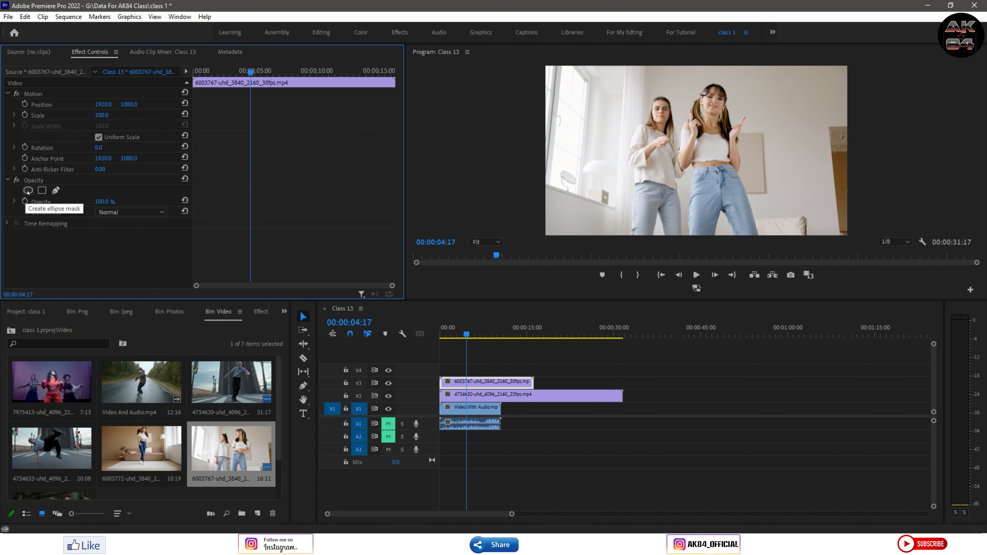
{"action": "left_click", "coordinate": [28, 190]}
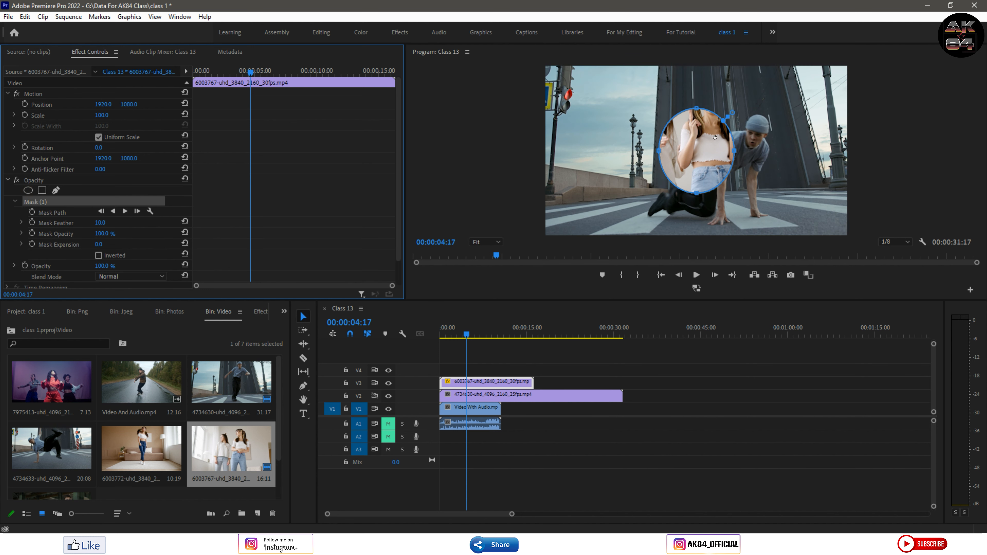
{"action": "left_click_drag", "start_coordinate": [715, 137], "coordinate": [684, 116]}
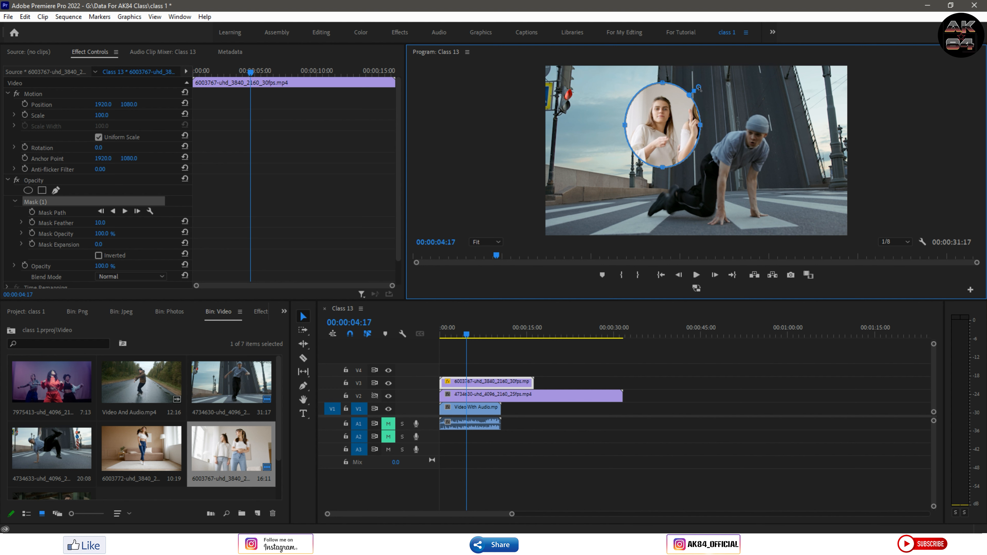
- Set the ellipse mask's feather to 0 and shrink the ellipse to a narrow oval around the left-hand woman's face
{"action": "left_click_drag", "start_coordinate": [698, 88], "coordinate": [693, 94]}
{"action": "left_click_drag", "start_coordinate": [701, 128], "coordinate": [646, 126]}
{"action": "left_click_drag", "start_coordinate": [662, 92], "coordinate": [662, 111]}
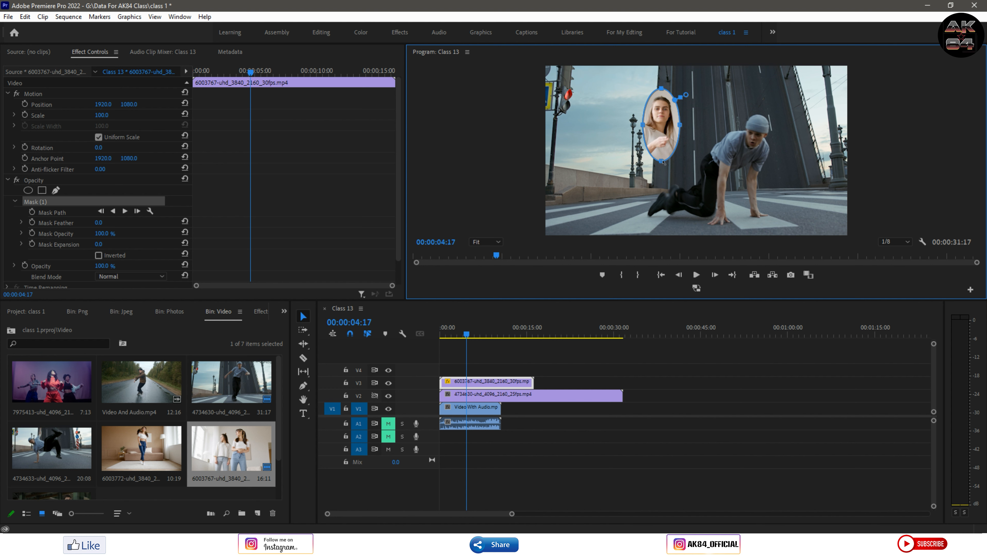
{"action": "left_click_drag", "start_coordinate": [663, 161], "coordinate": [662, 114]}
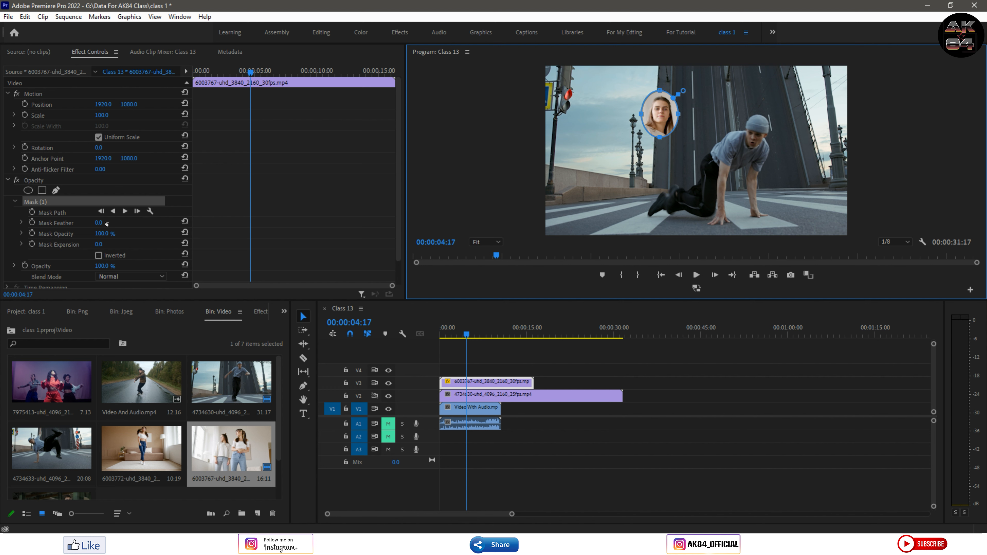
- From the clip's start, center the ellipse mask on the woman's face, track it forward, and play the result
{"action": "left_click_drag", "start_coordinate": [250, 72], "coordinate": [192, 86]}
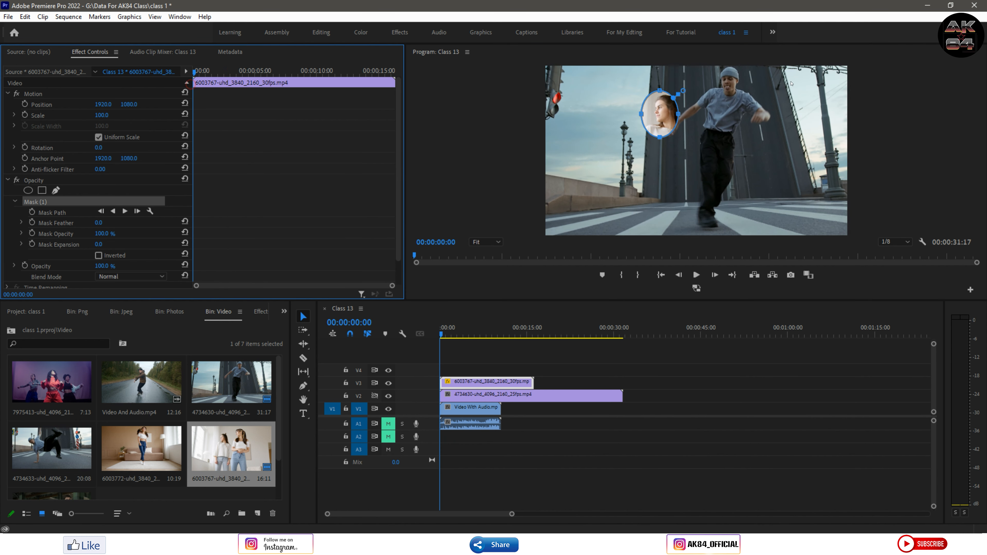
{"action": "left_click_drag", "start_coordinate": [665, 110], "coordinate": [669, 110]}
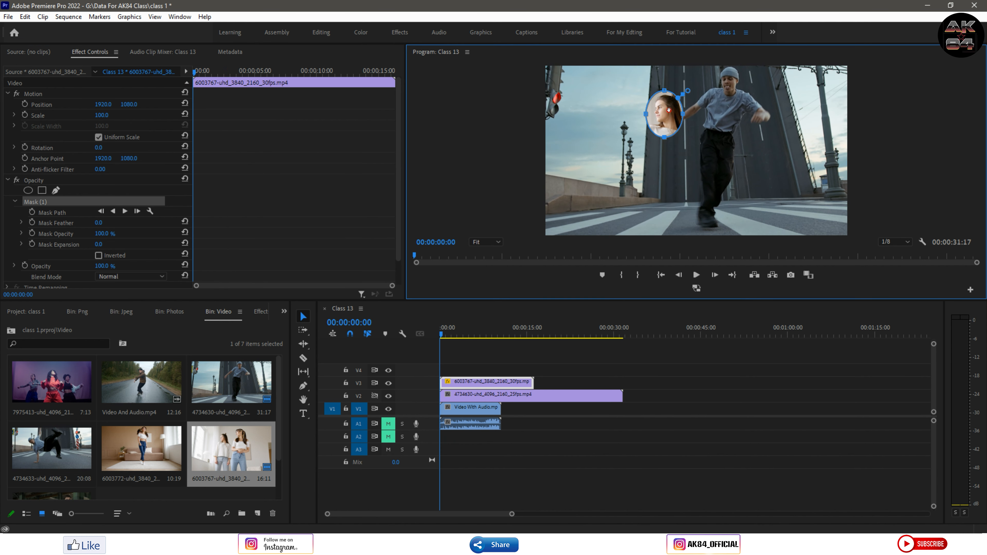
{"action": "left_click", "coordinate": [125, 211]}
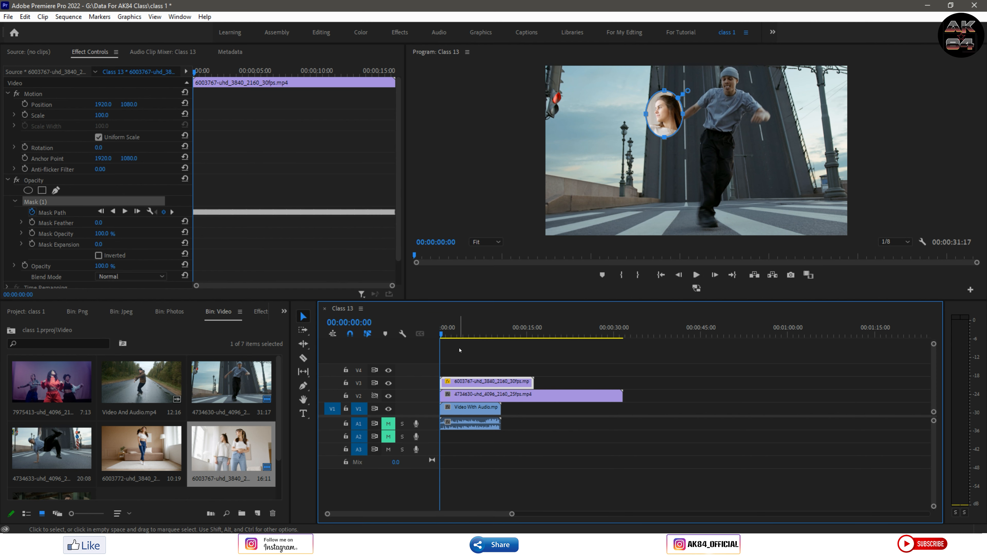
{"action": "key", "text": "space"}
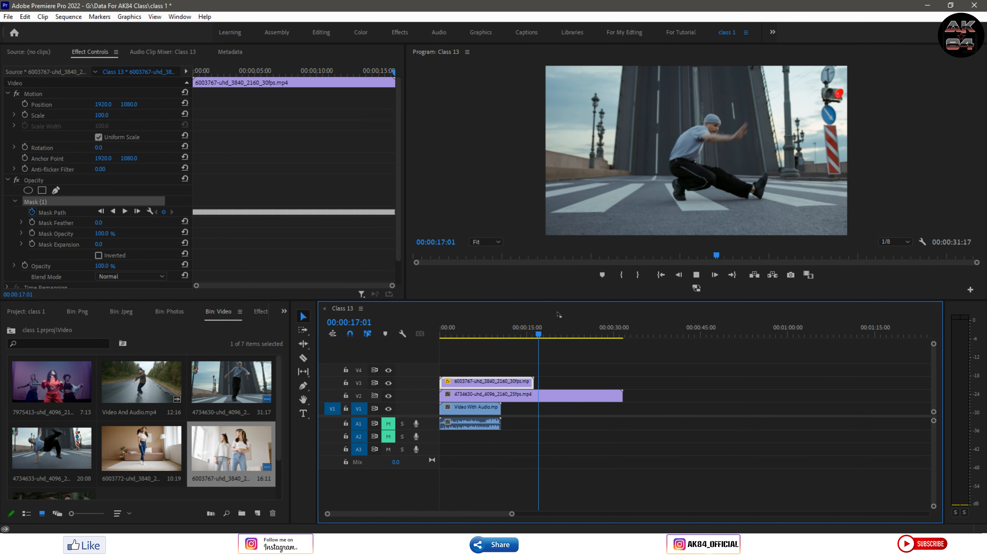
{"action": "left_click_drag", "start_coordinate": [539, 336], "coordinate": [444, 335]}
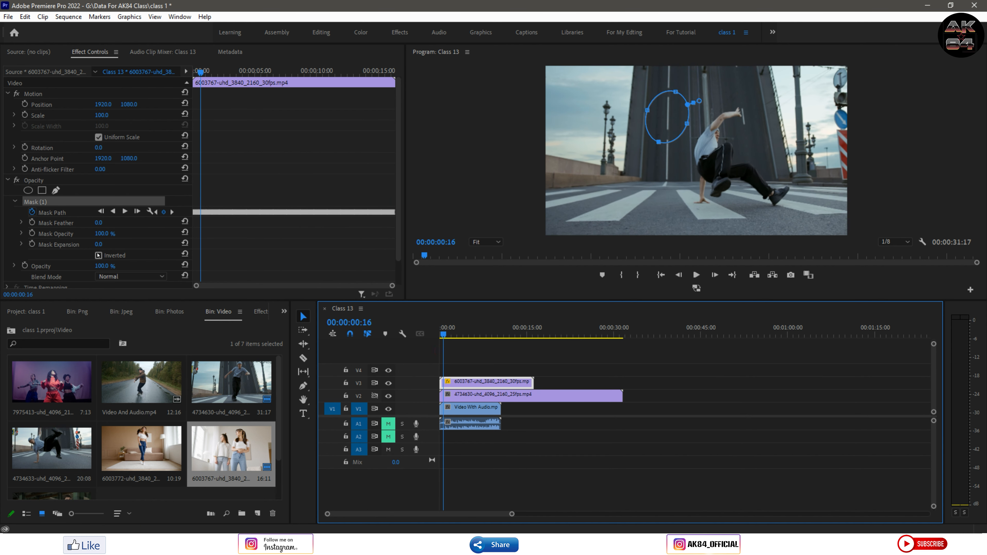
- Move the masked V3 clip toward the frame's upper left by setting its Position to 1237.0, 944.0
{"action": "left_click", "coordinate": [103, 104]}
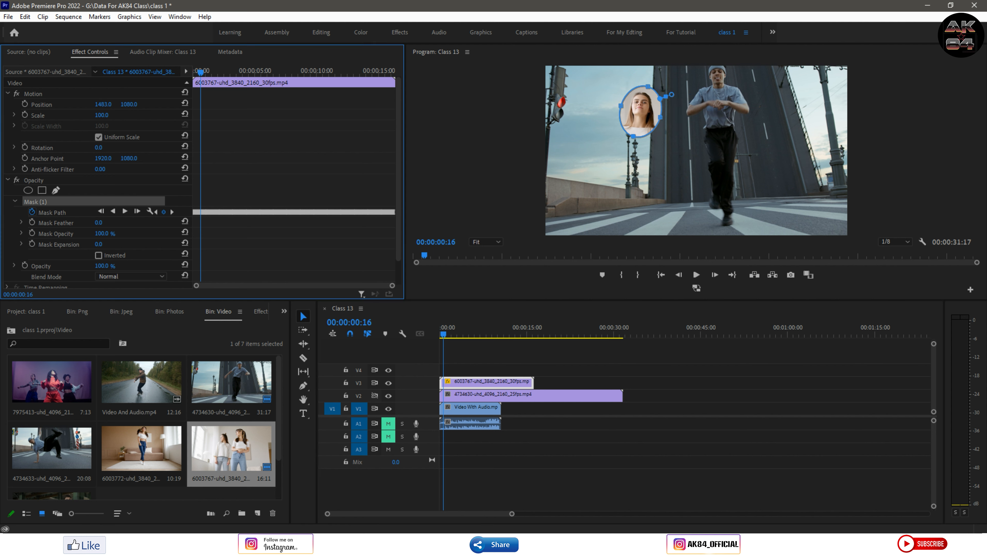
{"action": "mouse_move", "coordinate": [129, 106]}
{"action": "left_mouse_down"}
{"action": "mouse_move", "coordinate": [110, 107]}
{"action": "mouse_move", "coordinate": [118, 109]}
{"action": "left_mouse_up"}
{"action": "left_click_drag", "start_coordinate": [66, 126], "coordinate": [62, 126]}
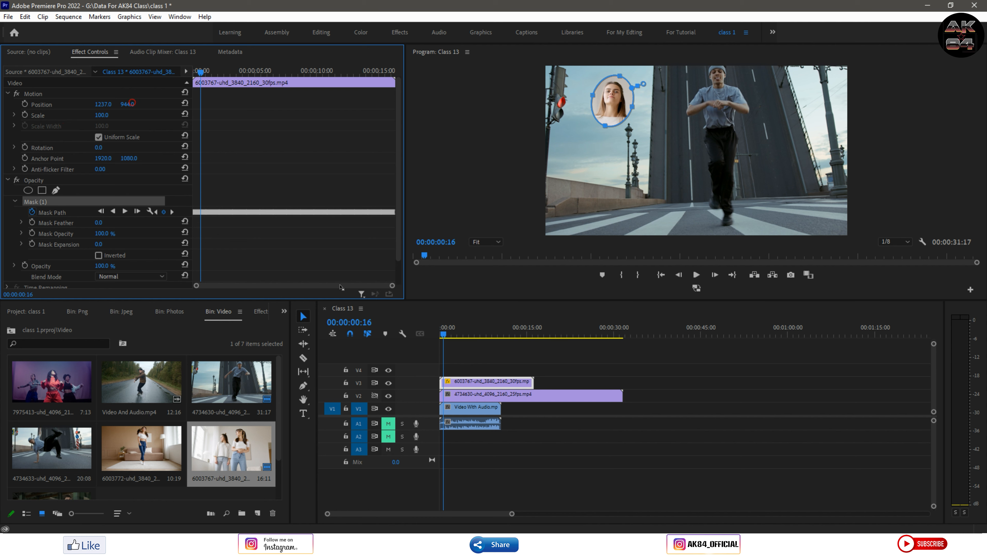
- Play the repositioned masked clip over the V2 footage, and return the playhead to the sequence start
{"action": "key", "text": "space"}
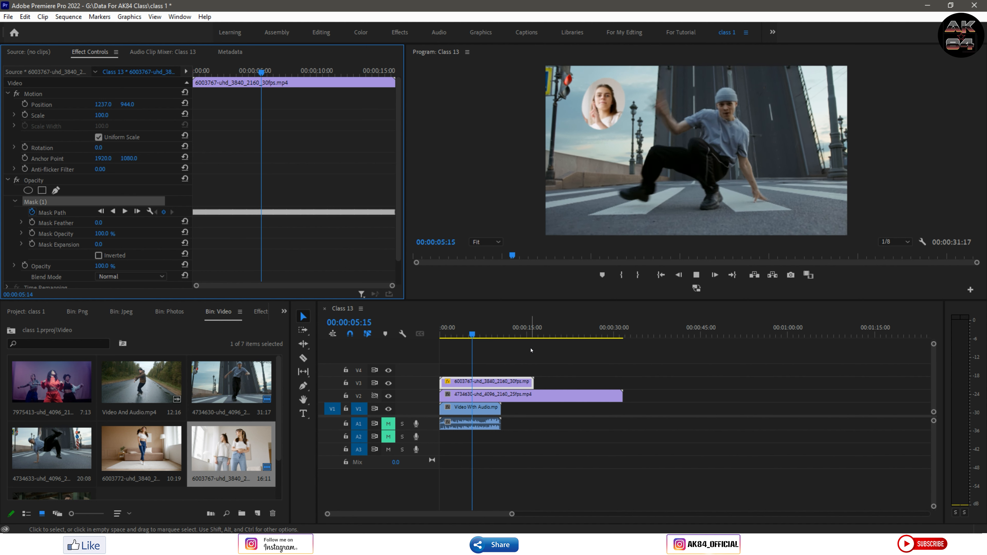
{"action": "key", "text": "space"}
{"action": "left_click", "coordinate": [354, 360]}
{"action": "key", "text": "Home"}
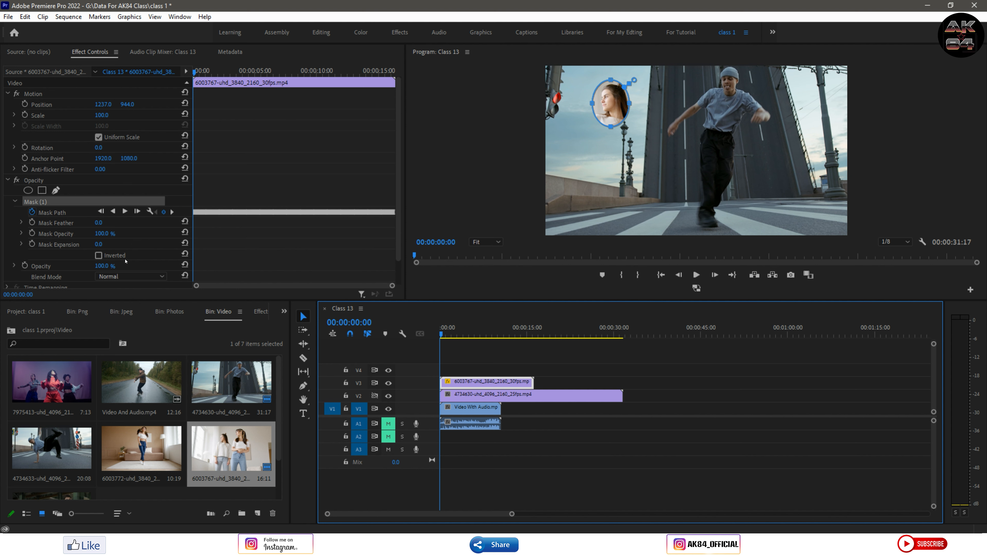
- With the program preview at 100% around the ellipse mask, try a Mask Feather of 65 and settle on 47
{"action": "left_click", "coordinate": [22, 222]}
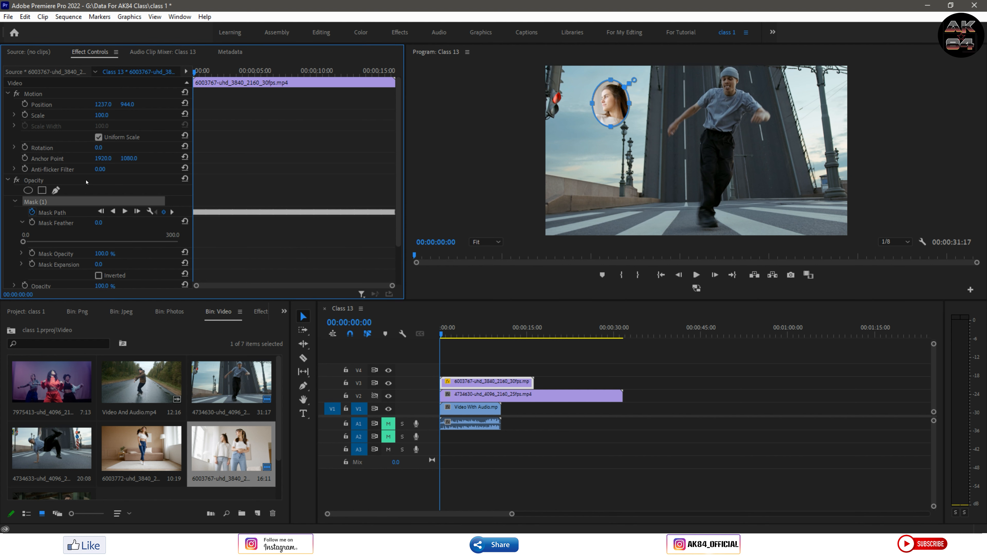
{"action": "left_click", "coordinate": [44, 180]}
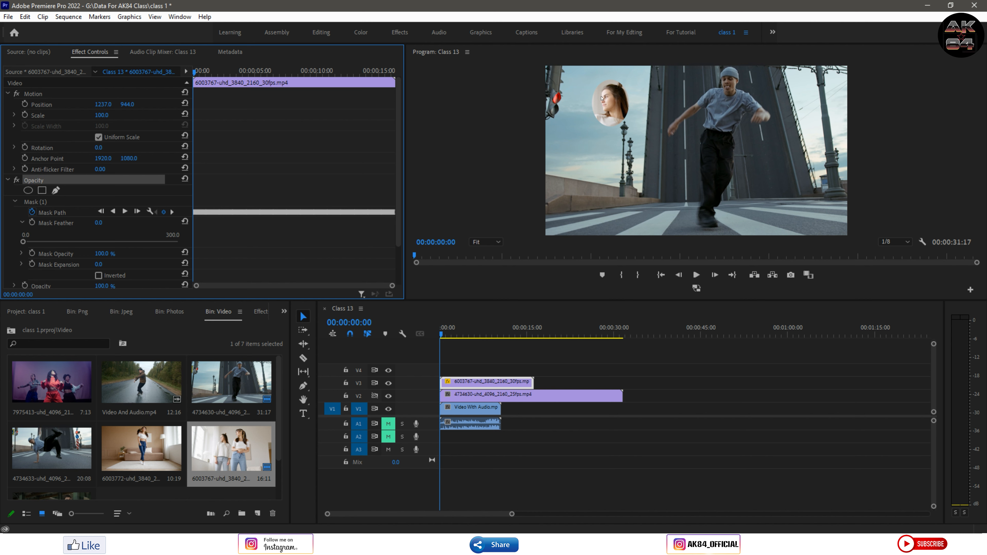
{"action": "left_click", "coordinate": [488, 242]}
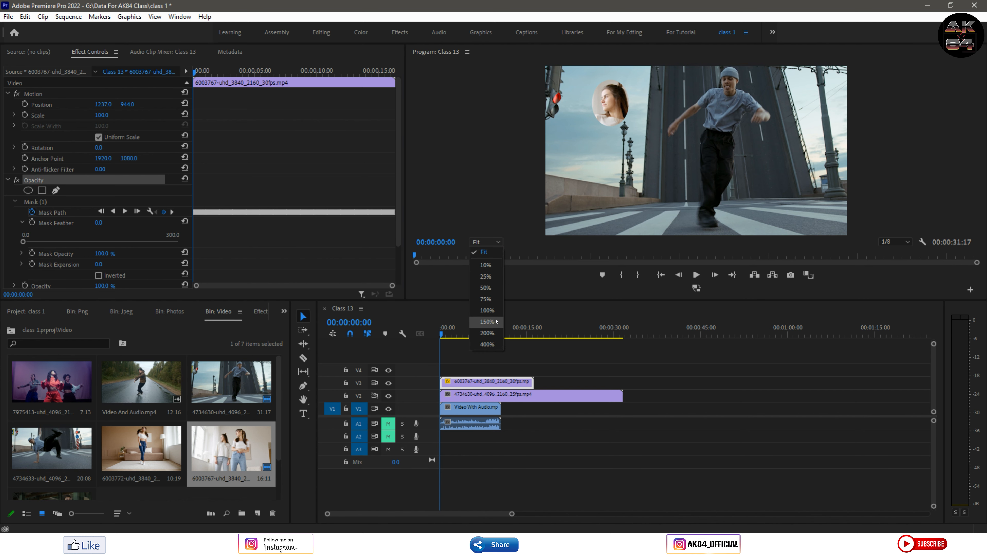
{"action": "left_click", "coordinate": [487, 310]}
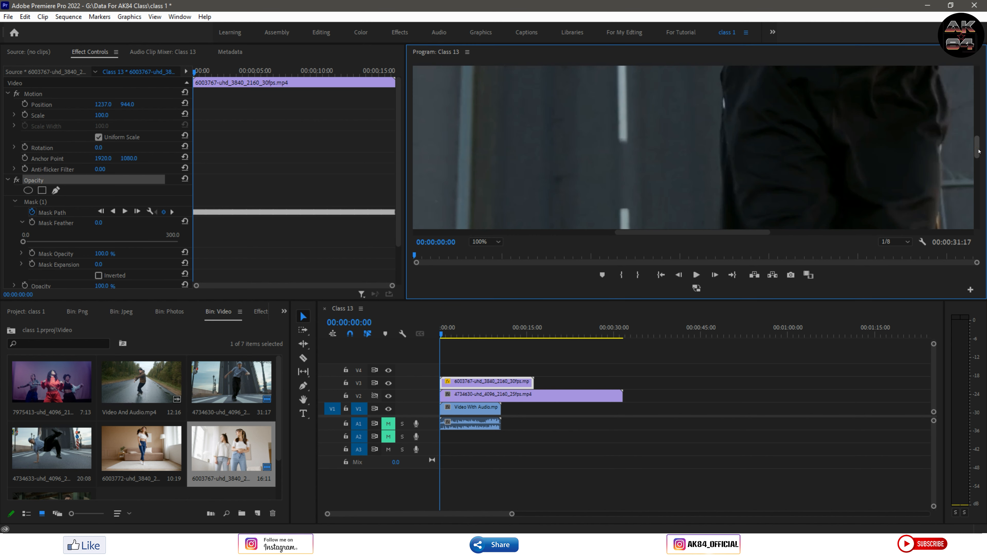
{"action": "left_click_drag", "start_coordinate": [978, 128], "coordinate": [978, 74]}
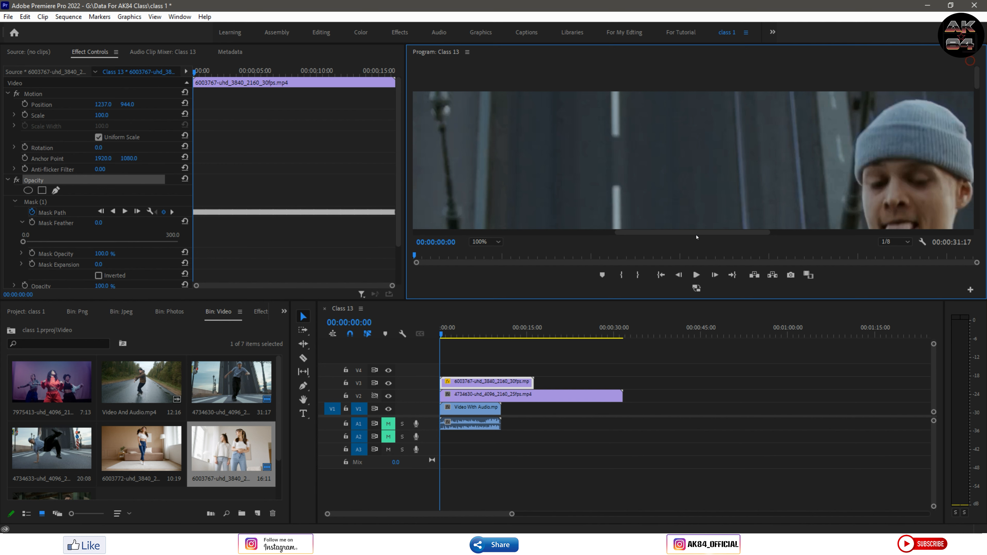
{"action": "left_click_drag", "start_coordinate": [706, 232], "coordinate": [544, 232]}
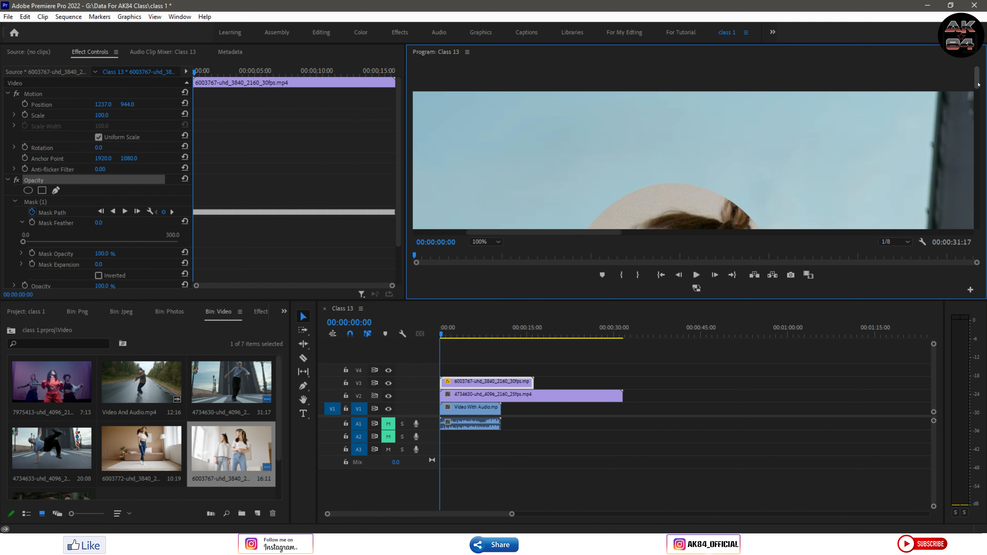
{"action": "left_click_drag", "start_coordinate": [978, 79], "coordinate": [980, 90]}
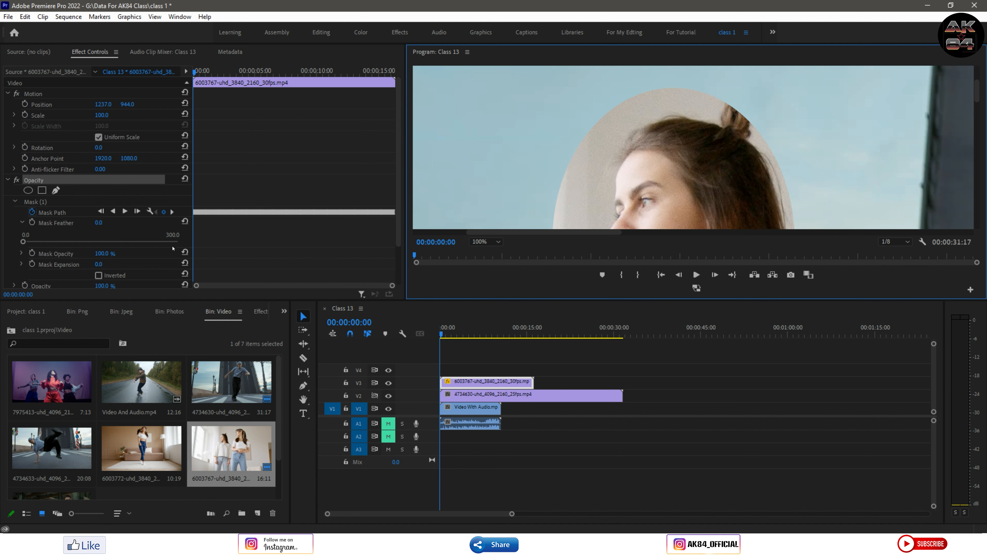
{"action": "left_click", "coordinate": [22, 223]}
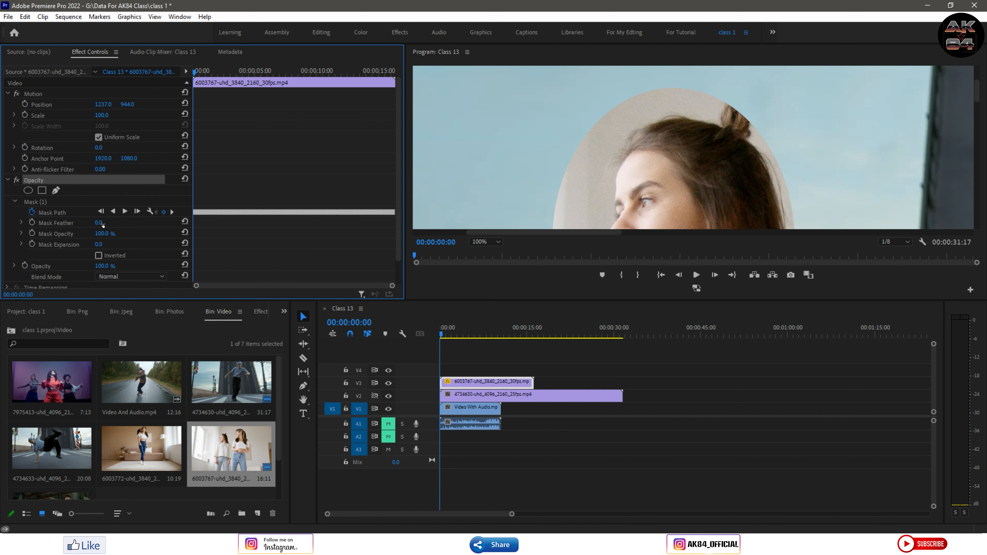
{"action": "left_click_drag", "start_coordinate": [101, 224], "coordinate": [138, 223]}
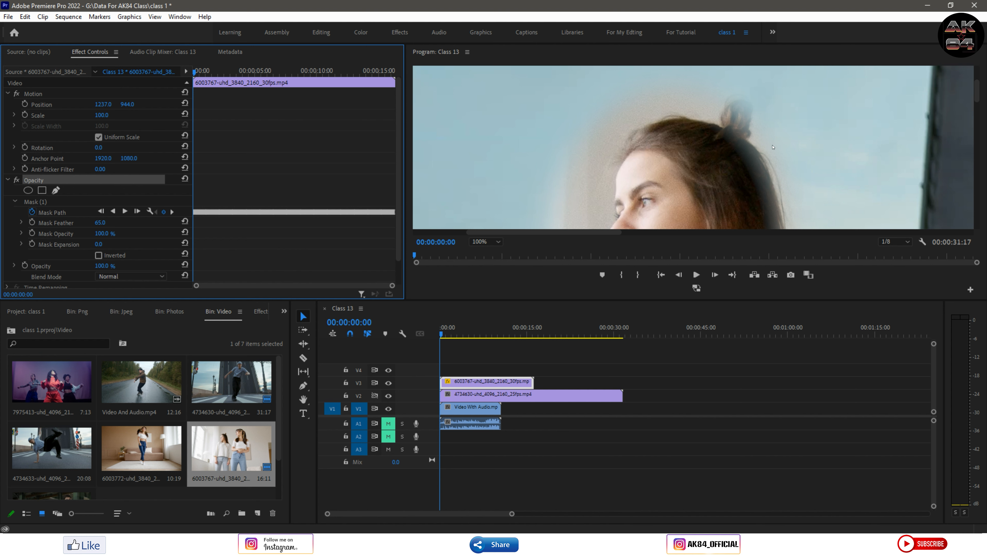
{"action": "left_click", "coordinate": [100, 223]}
{"action": "left_click_drag", "start_coordinate": [93, 223], "coordinate": [81, 227]}
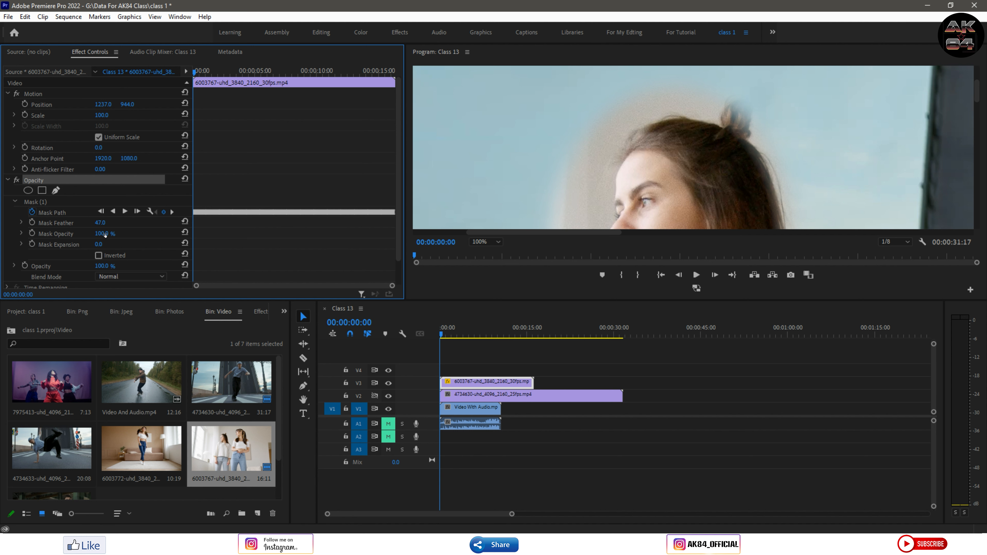
- Lower the ellipse mask's Mask Opacity to 70% and to 43%, and reset it to its default
{"action": "left_click_drag", "start_coordinate": [96, 236], "coordinate": [83, 240]}
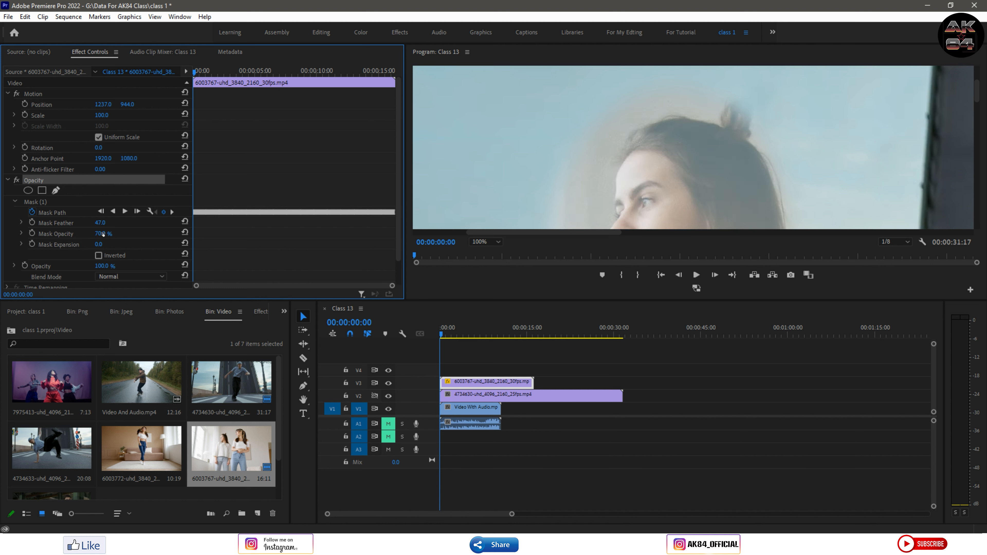
{"action": "left_click_drag", "start_coordinate": [98, 234], "coordinate": [86, 236]}
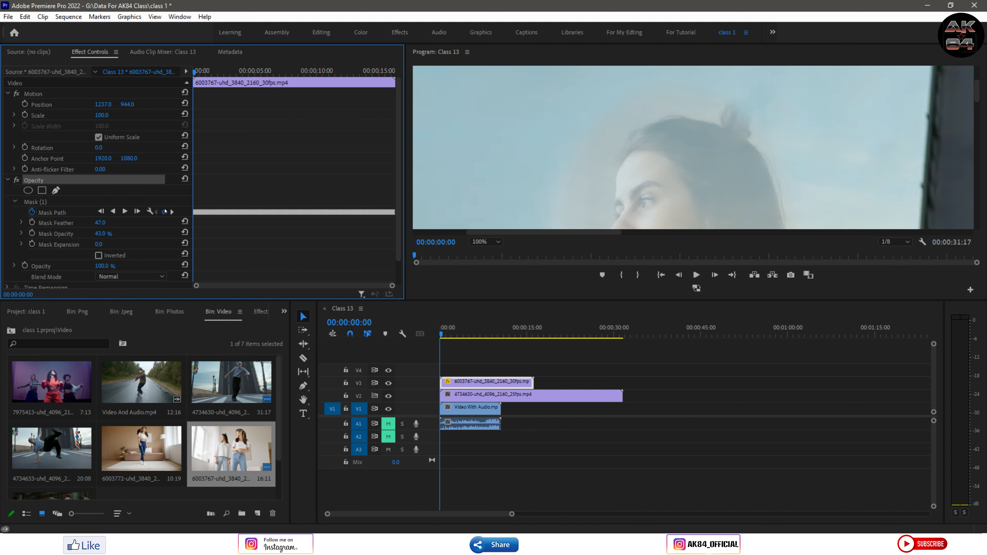
{"action": "left_click", "coordinate": [186, 232]}
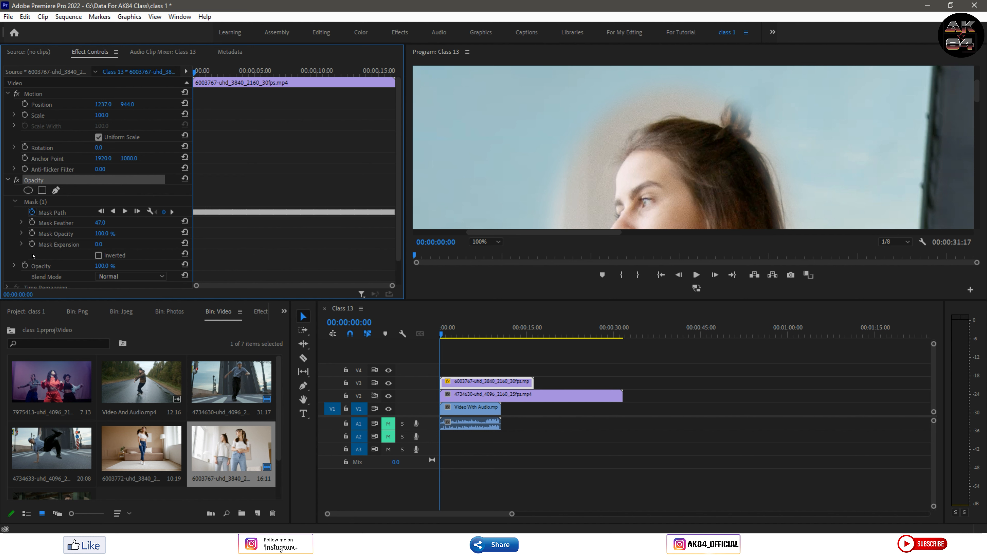
- Fit the whole frame in the program preview and set the ellipse mask's Mask Expansion to 195.0
{"action": "left_click", "coordinate": [483, 241]}
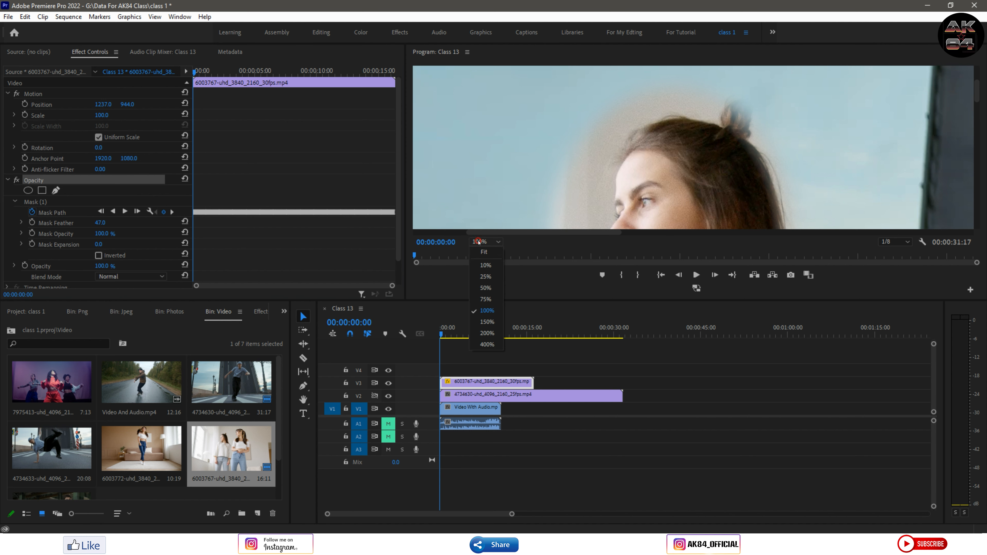
{"action": "left_click", "coordinate": [479, 250]}
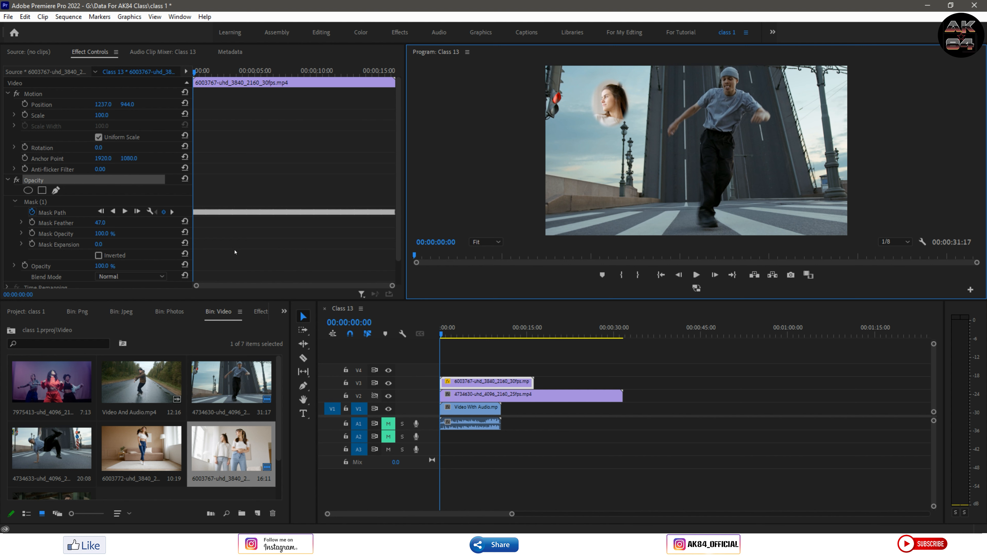
{"action": "left_click", "coordinate": [99, 244]}
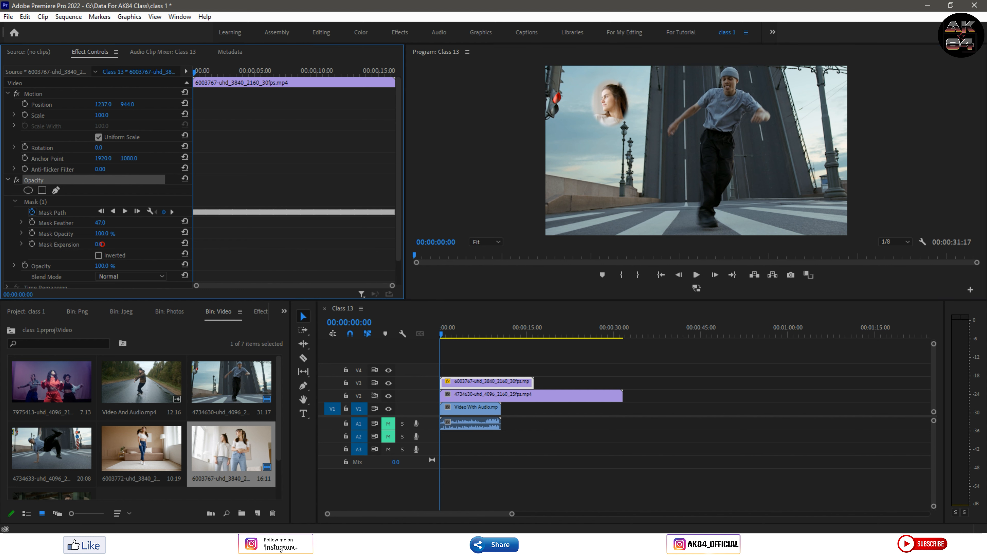
{"action": "left_click_drag", "start_coordinate": [110, 244], "coordinate": [222, 303]}
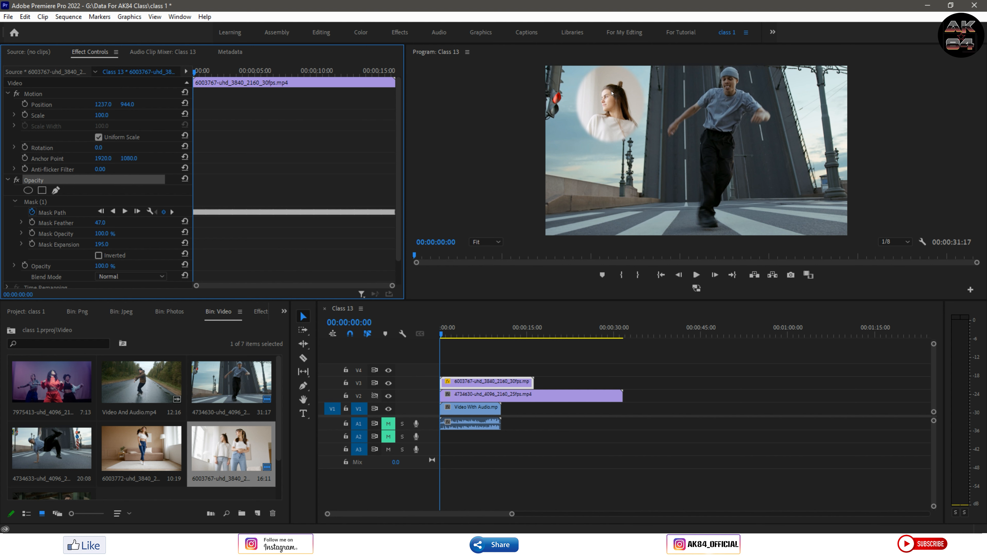
- Invert the ellipse mask on the V3 clip and reset the clip's Position to its default
{"action": "left_click", "coordinate": [98, 255]}
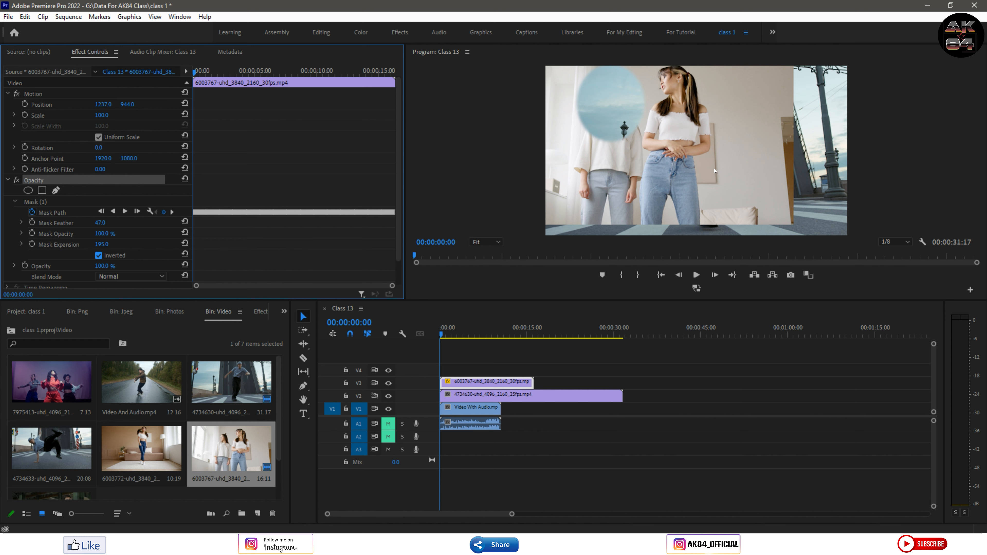
{"action": "left_click", "coordinate": [185, 103]}
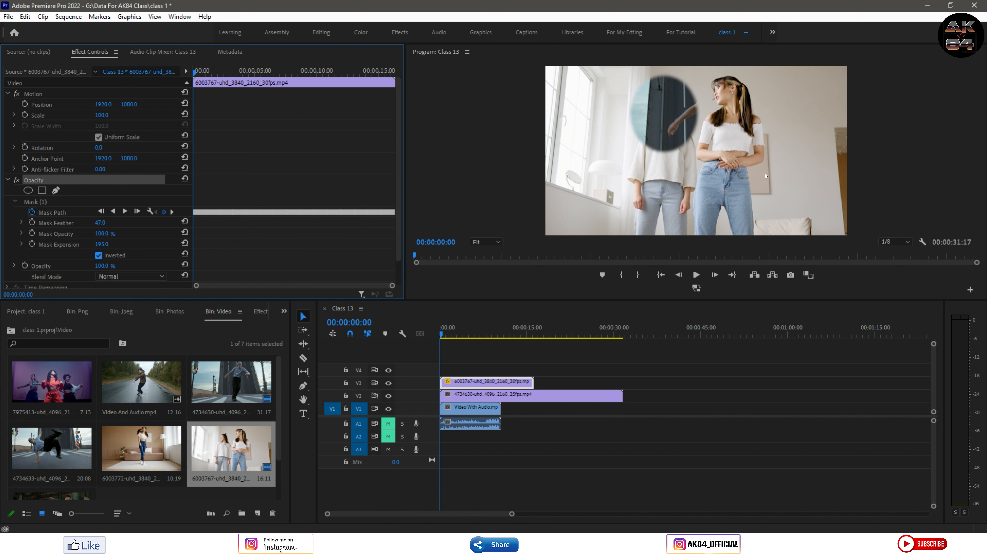
- Switch the V3 clip's Opacity effect off and on to compare the masked result, and turn off the mask's inversion
{"action": "left_click", "coordinate": [16, 180]}
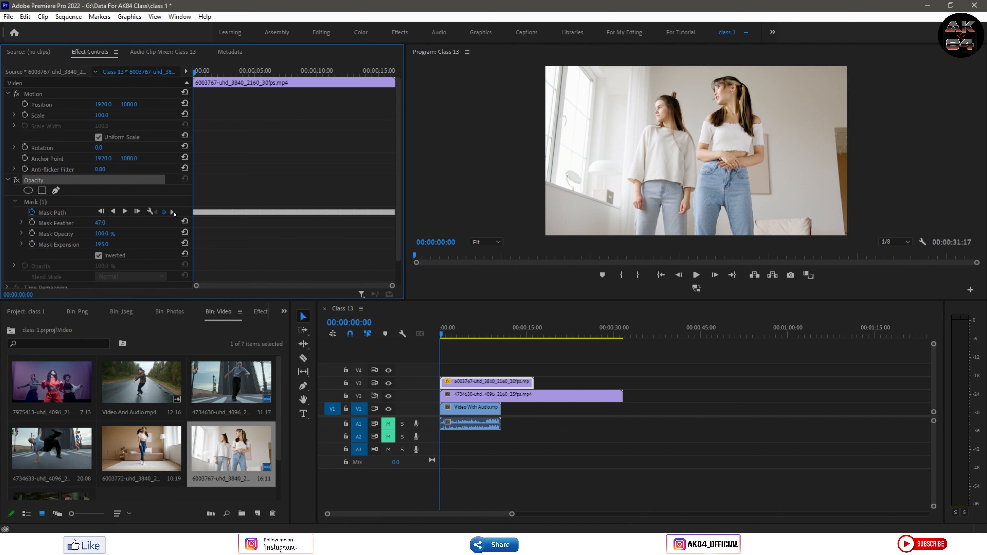
{"action": "left_click", "coordinate": [17, 180]}
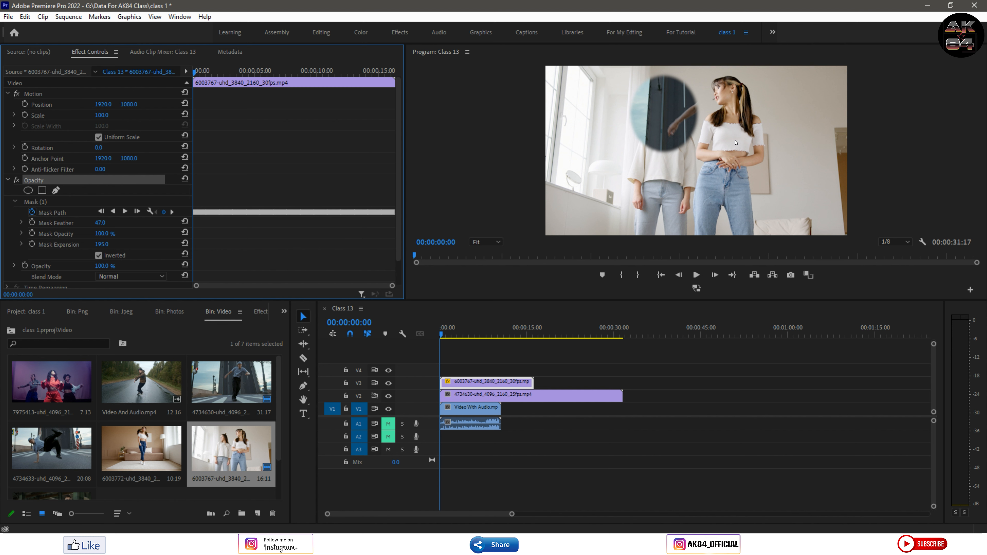
{"action": "left_click", "coordinate": [98, 256]}
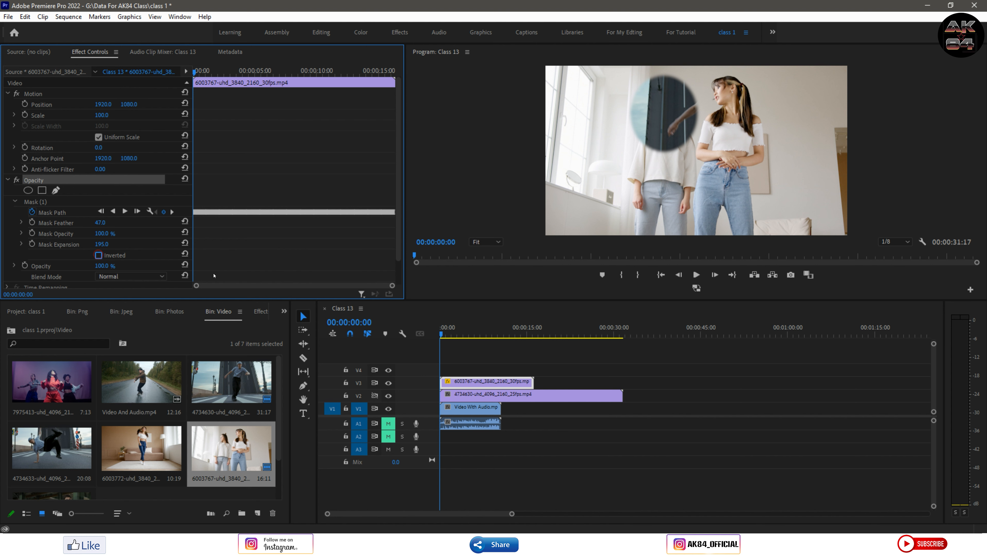